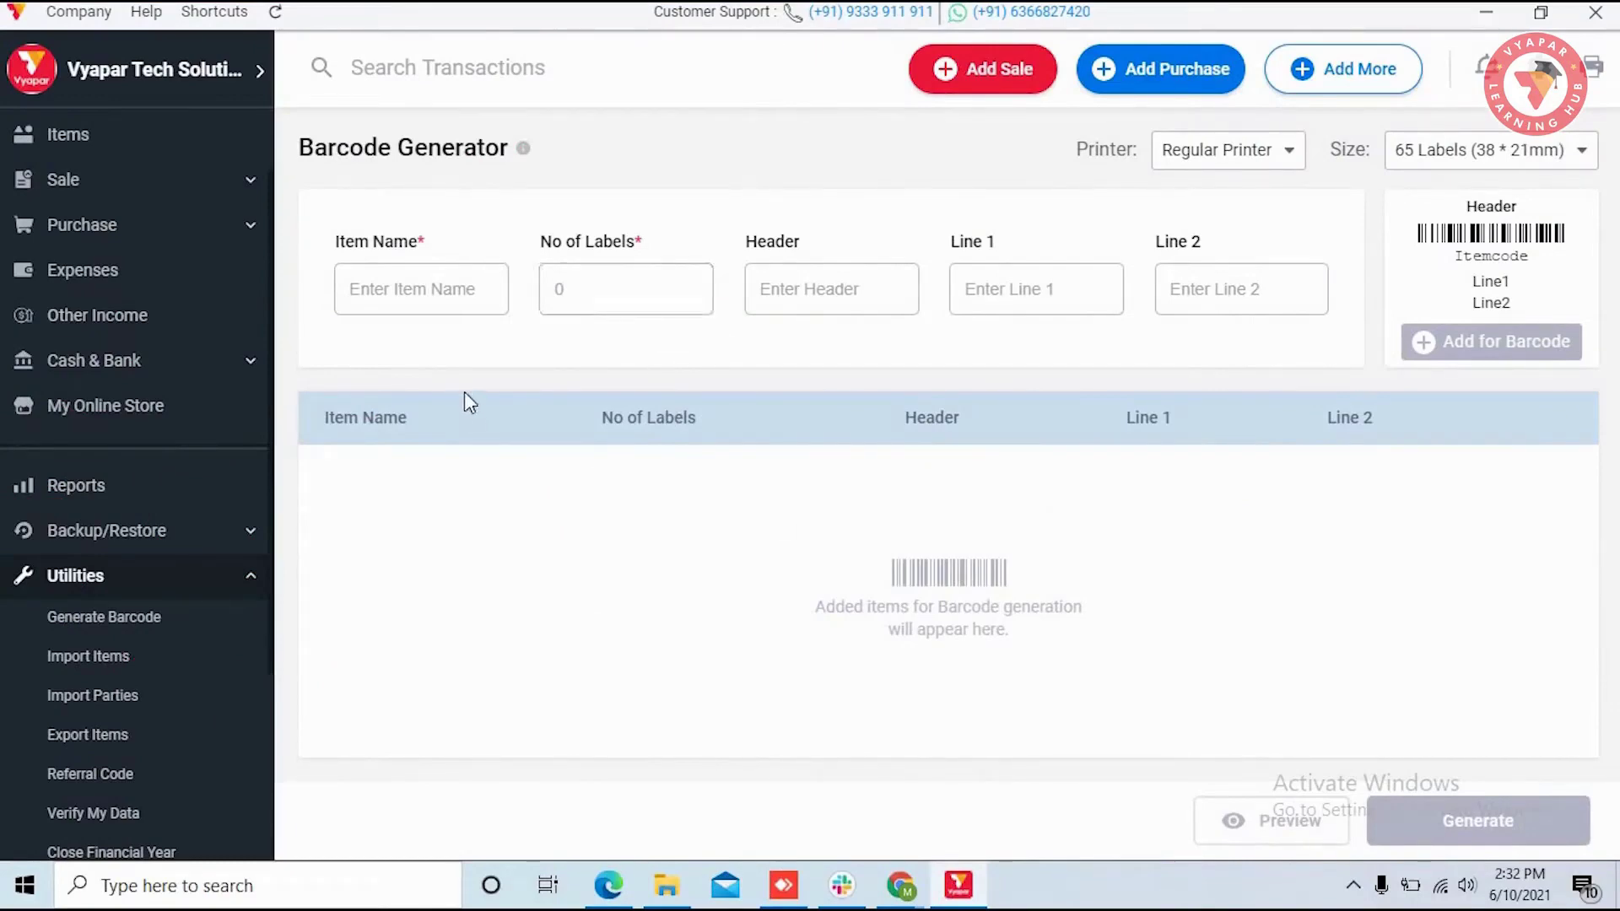
# - Try to select accacia wood cut sizes as the item for barcode generation
pyautogui.click(487, 283)
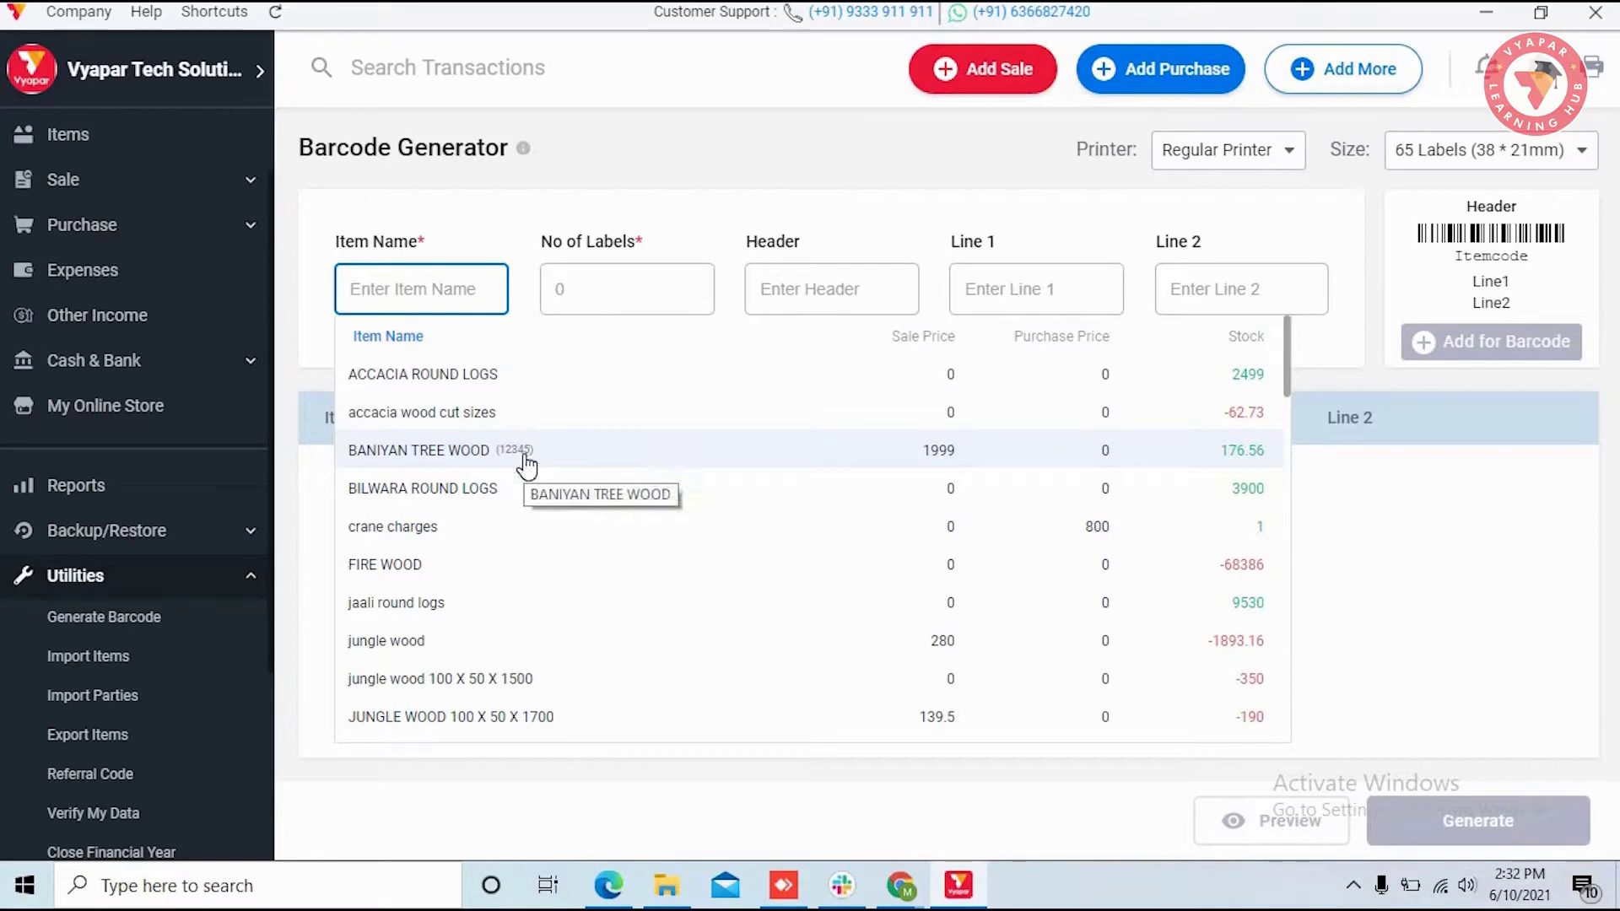
pyautogui.click(473, 411)
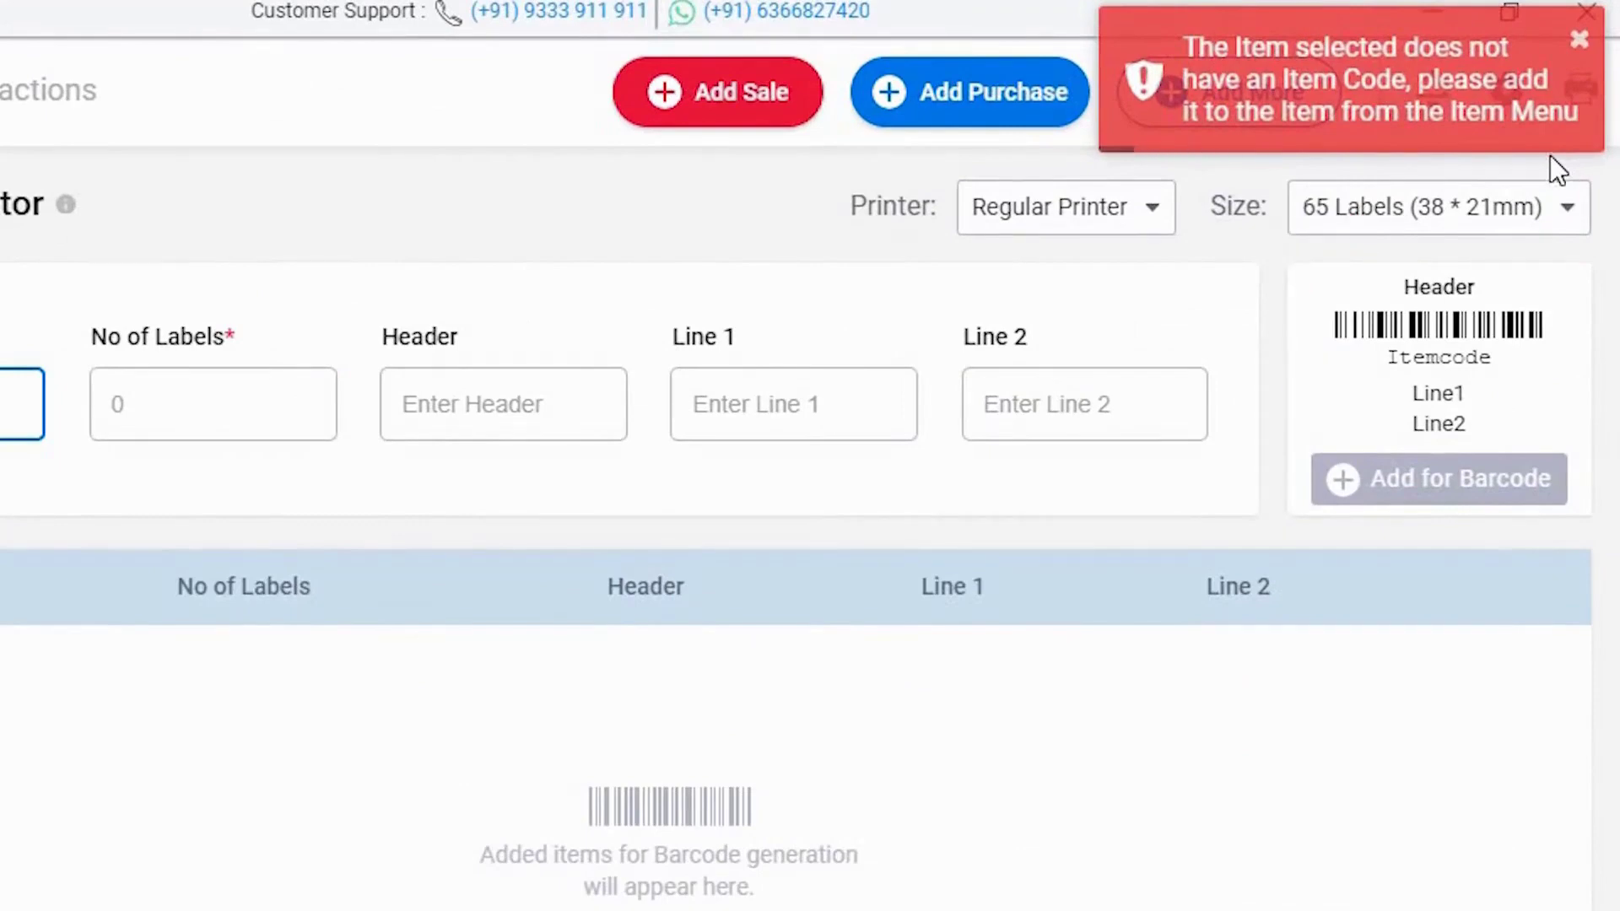
pyautogui.click(1581, 46)
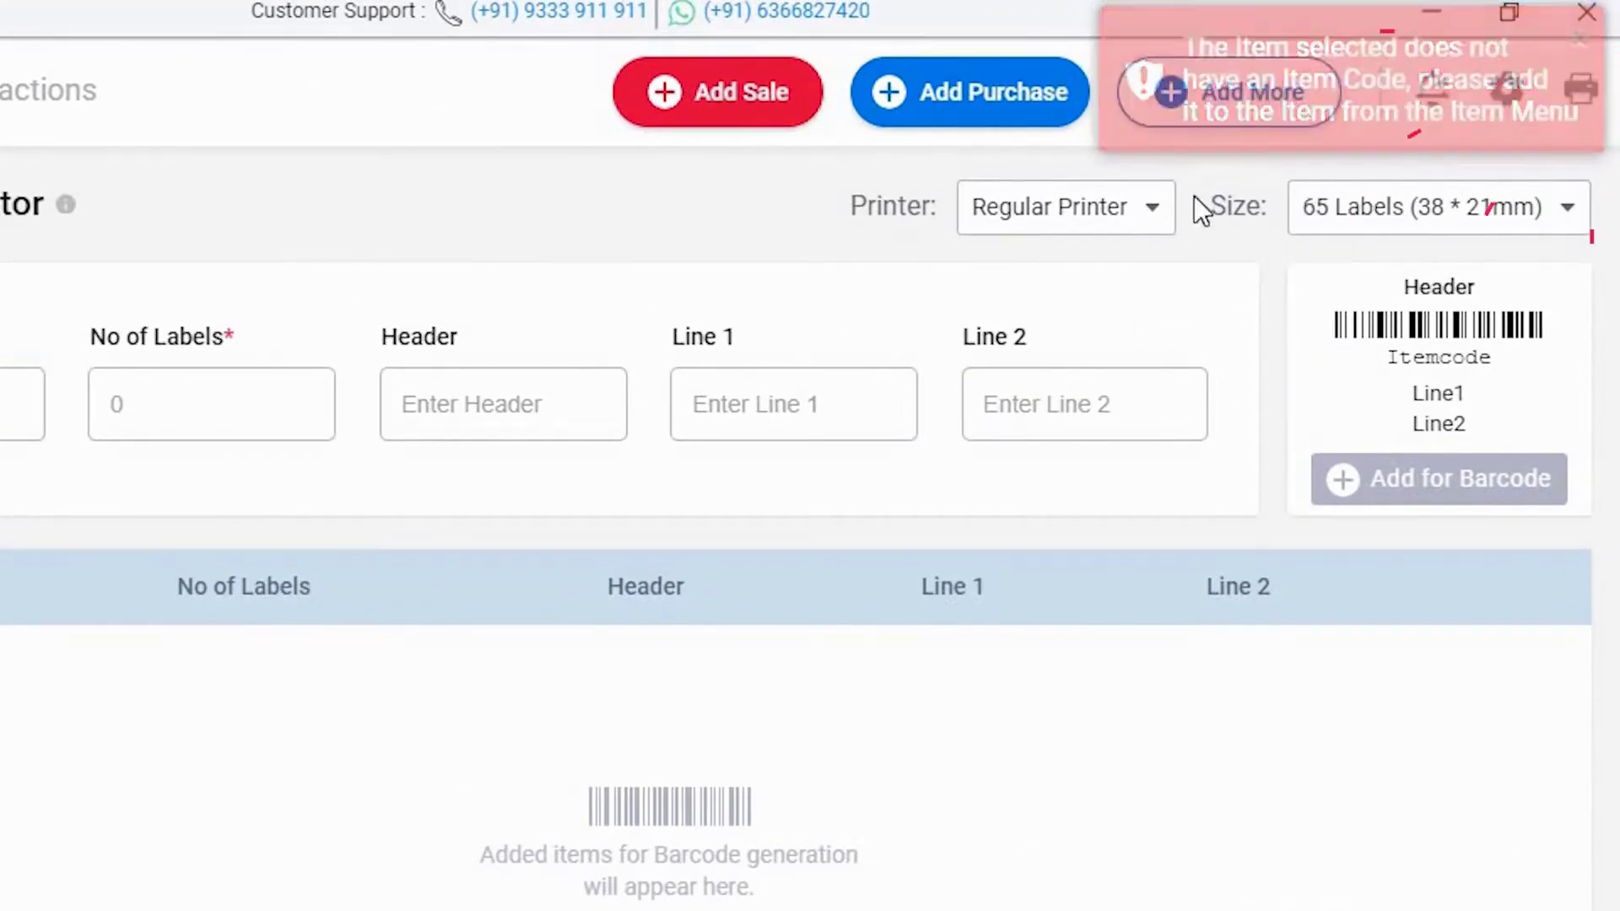
# - Keep the printer type as Regular Printer and choose the 65 Labels (38 * 21mm) size
pyautogui.click(1152, 209)
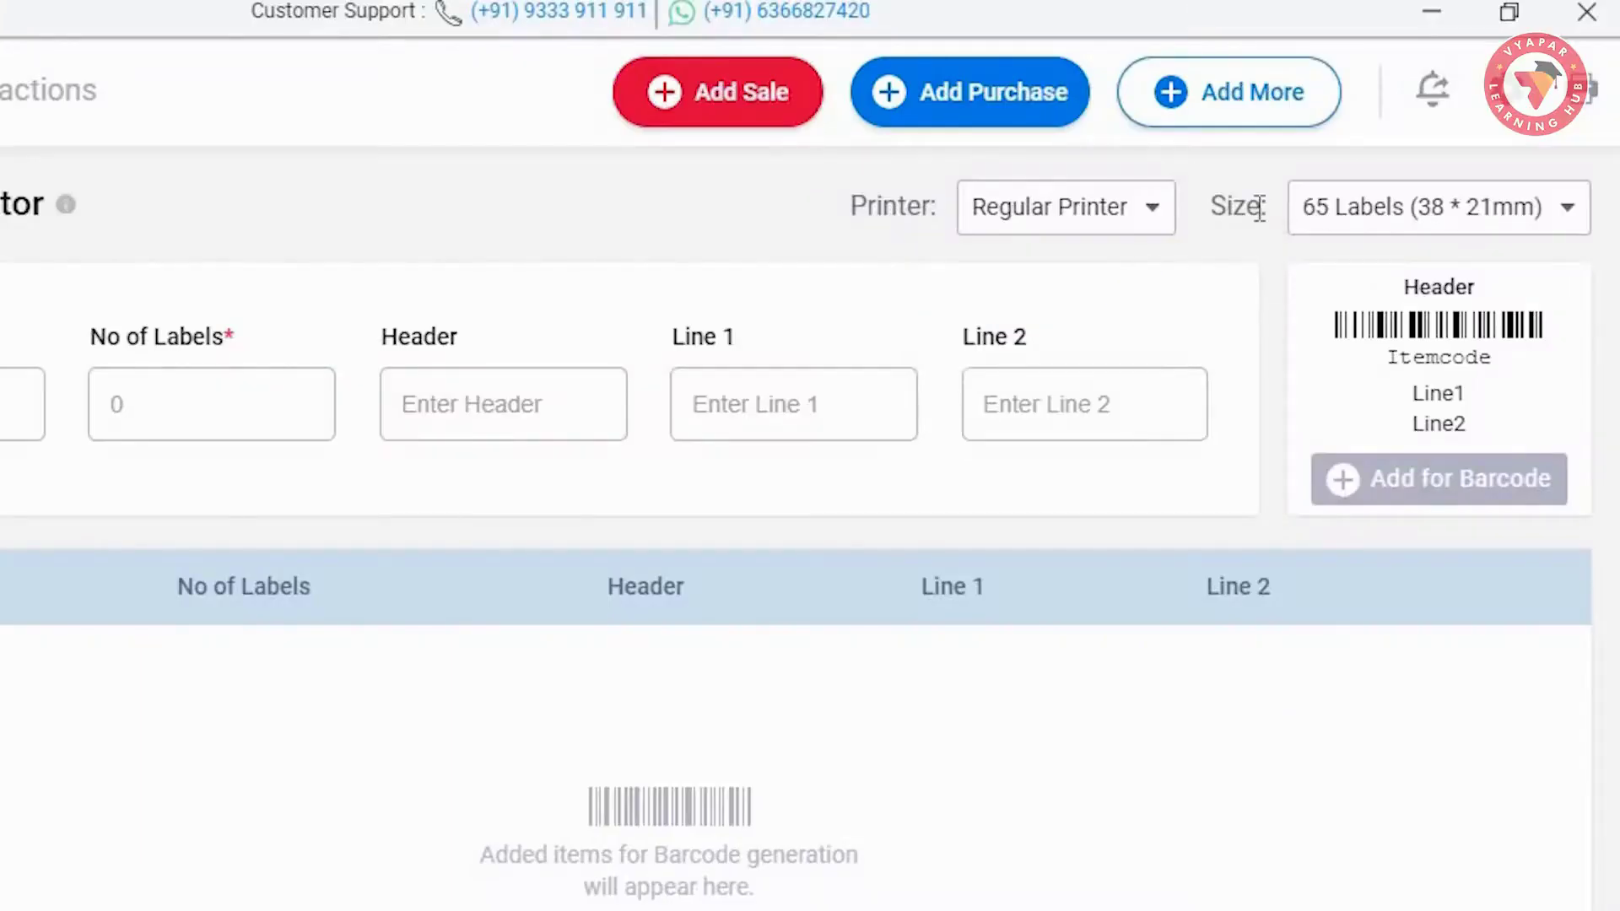
pyautogui.click(1565, 208)
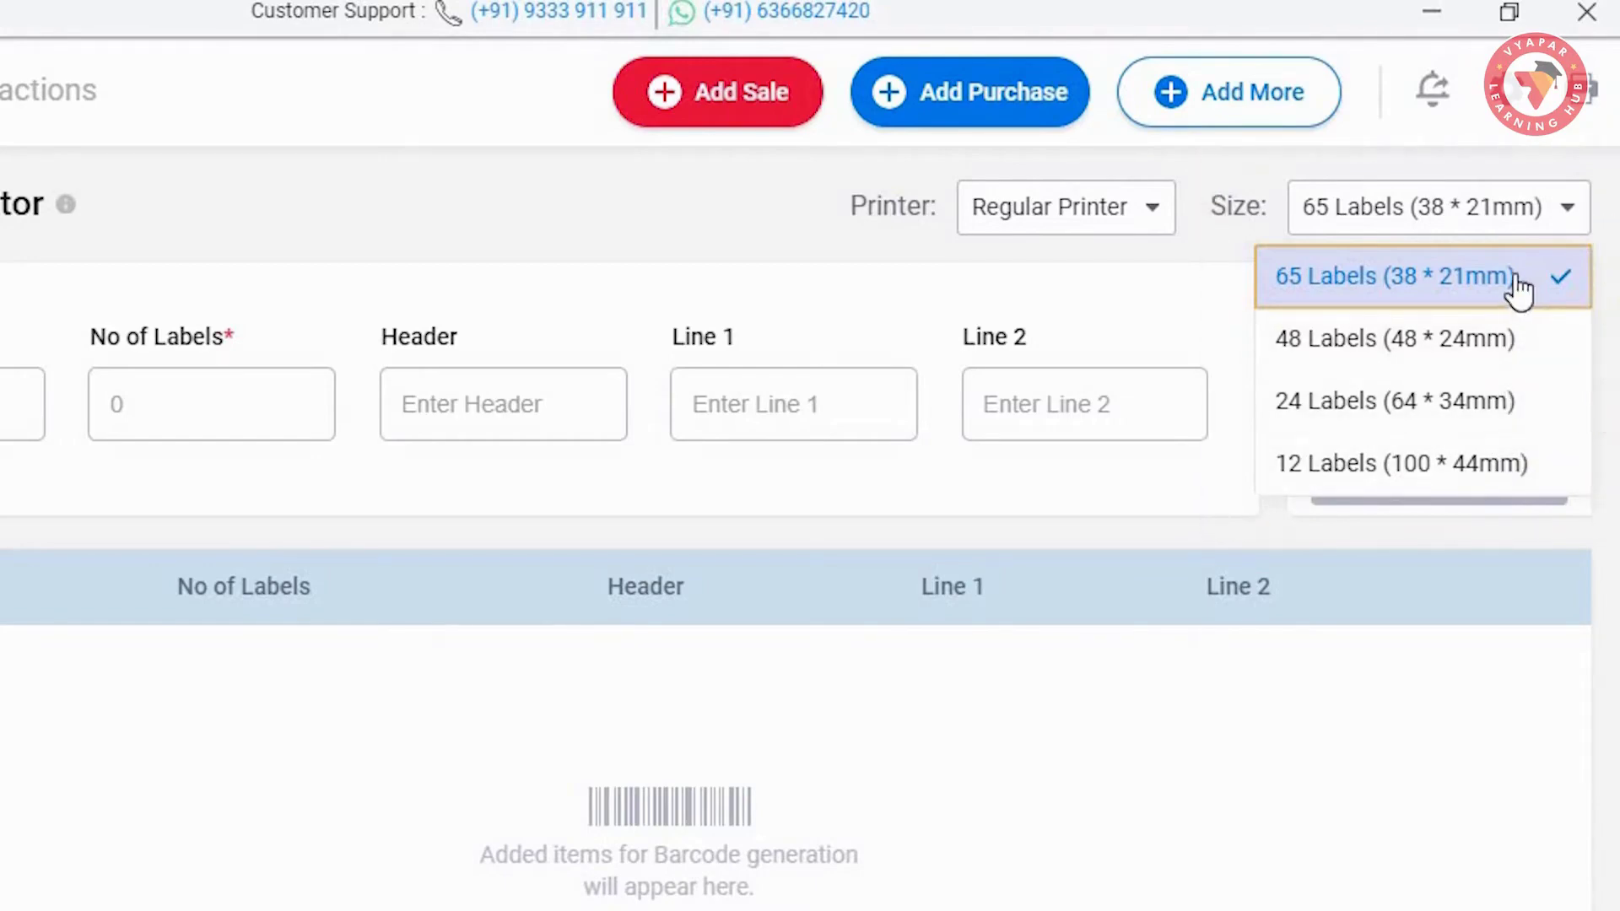
pyautogui.click(1562, 286)
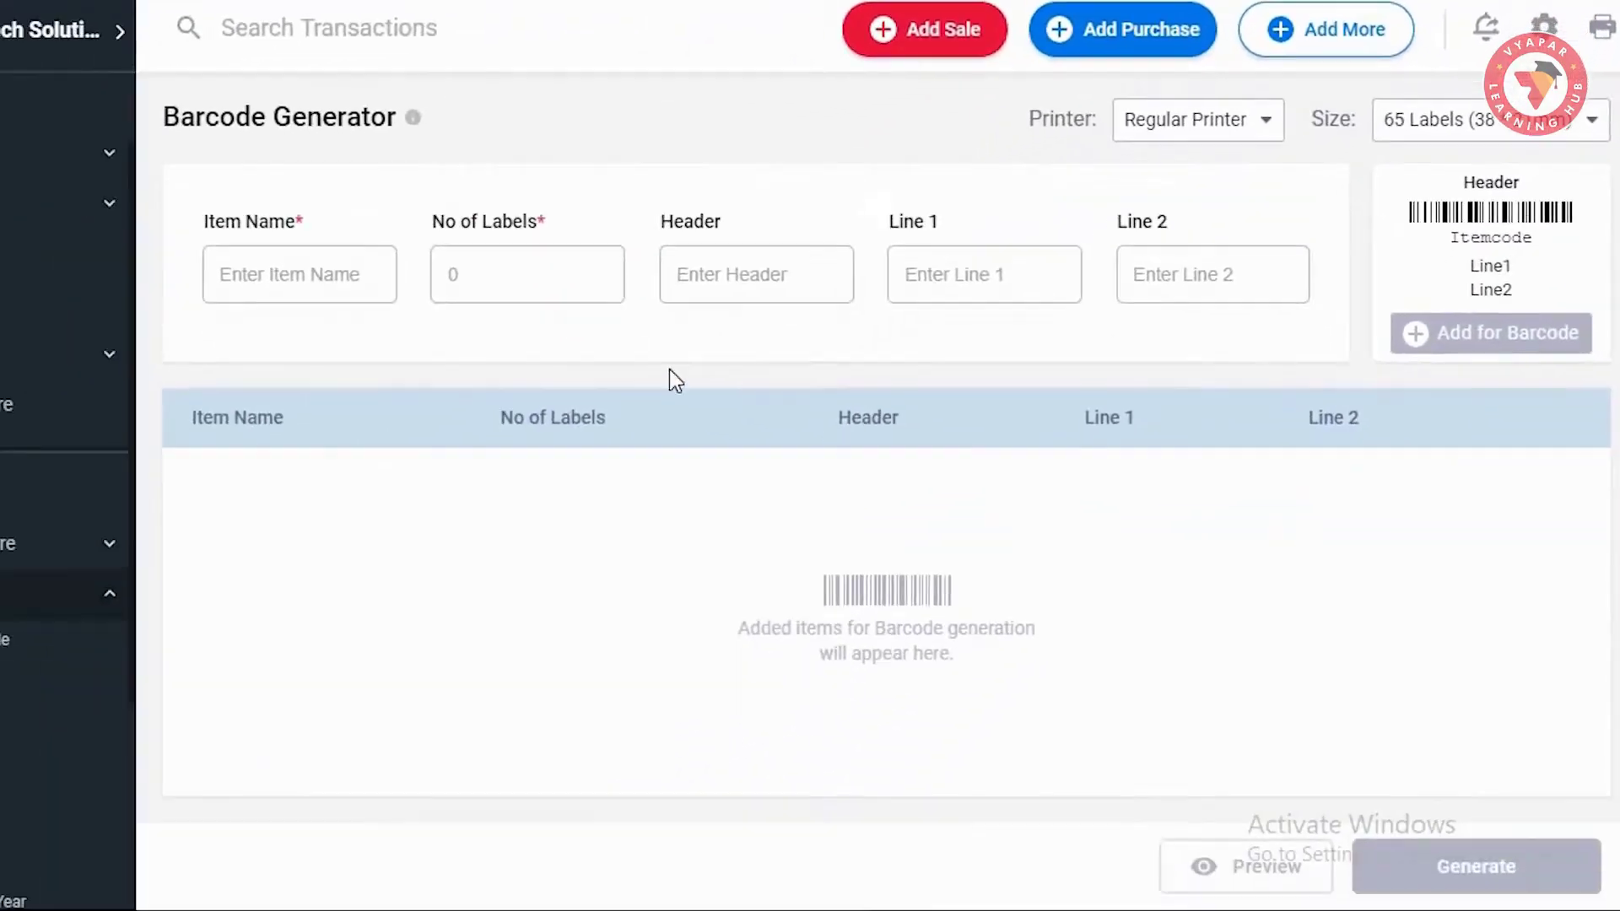
# - Select BANIYAN TREE WOOD as the barcode item and set the number of labels to 10
pyautogui.click(330, 268)
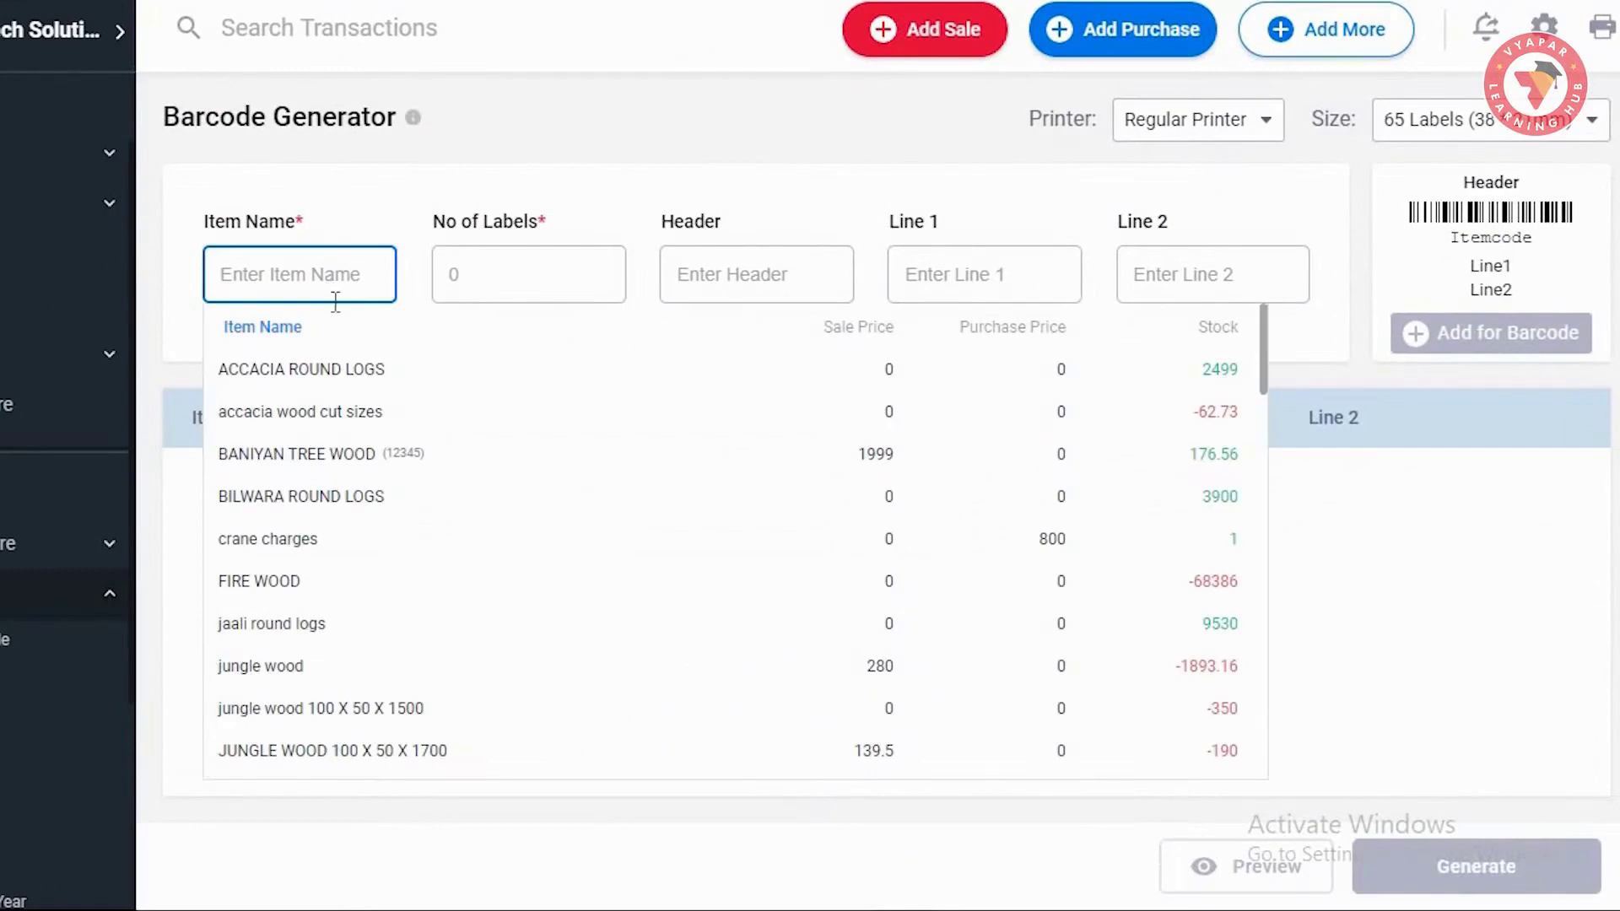
pyautogui.click(337, 453)
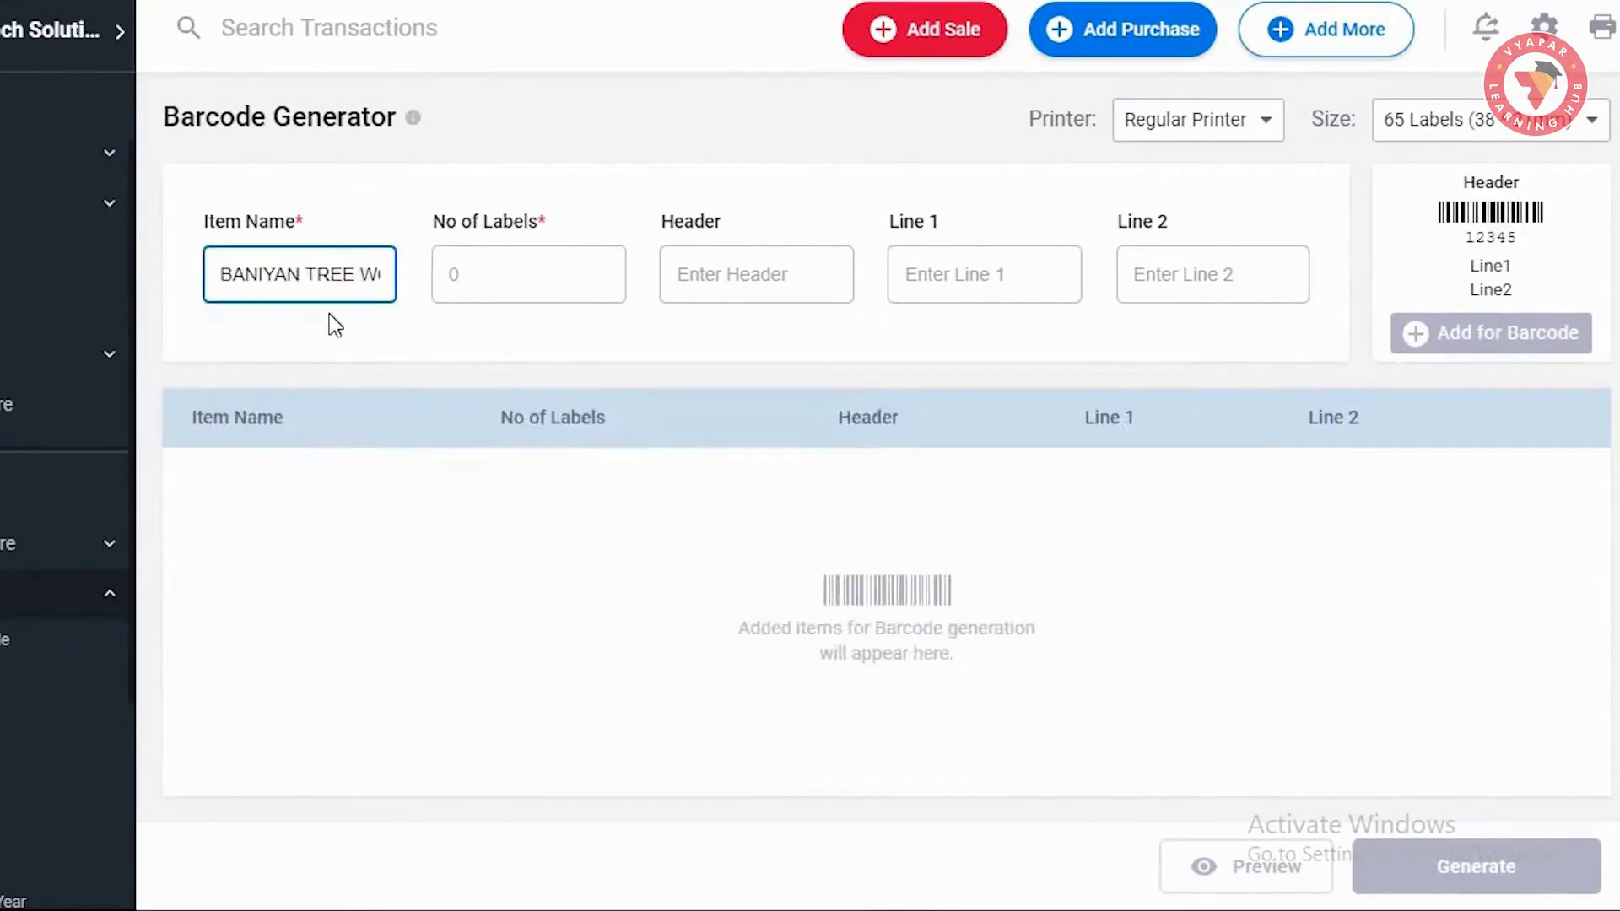
pyautogui.click(492, 281)
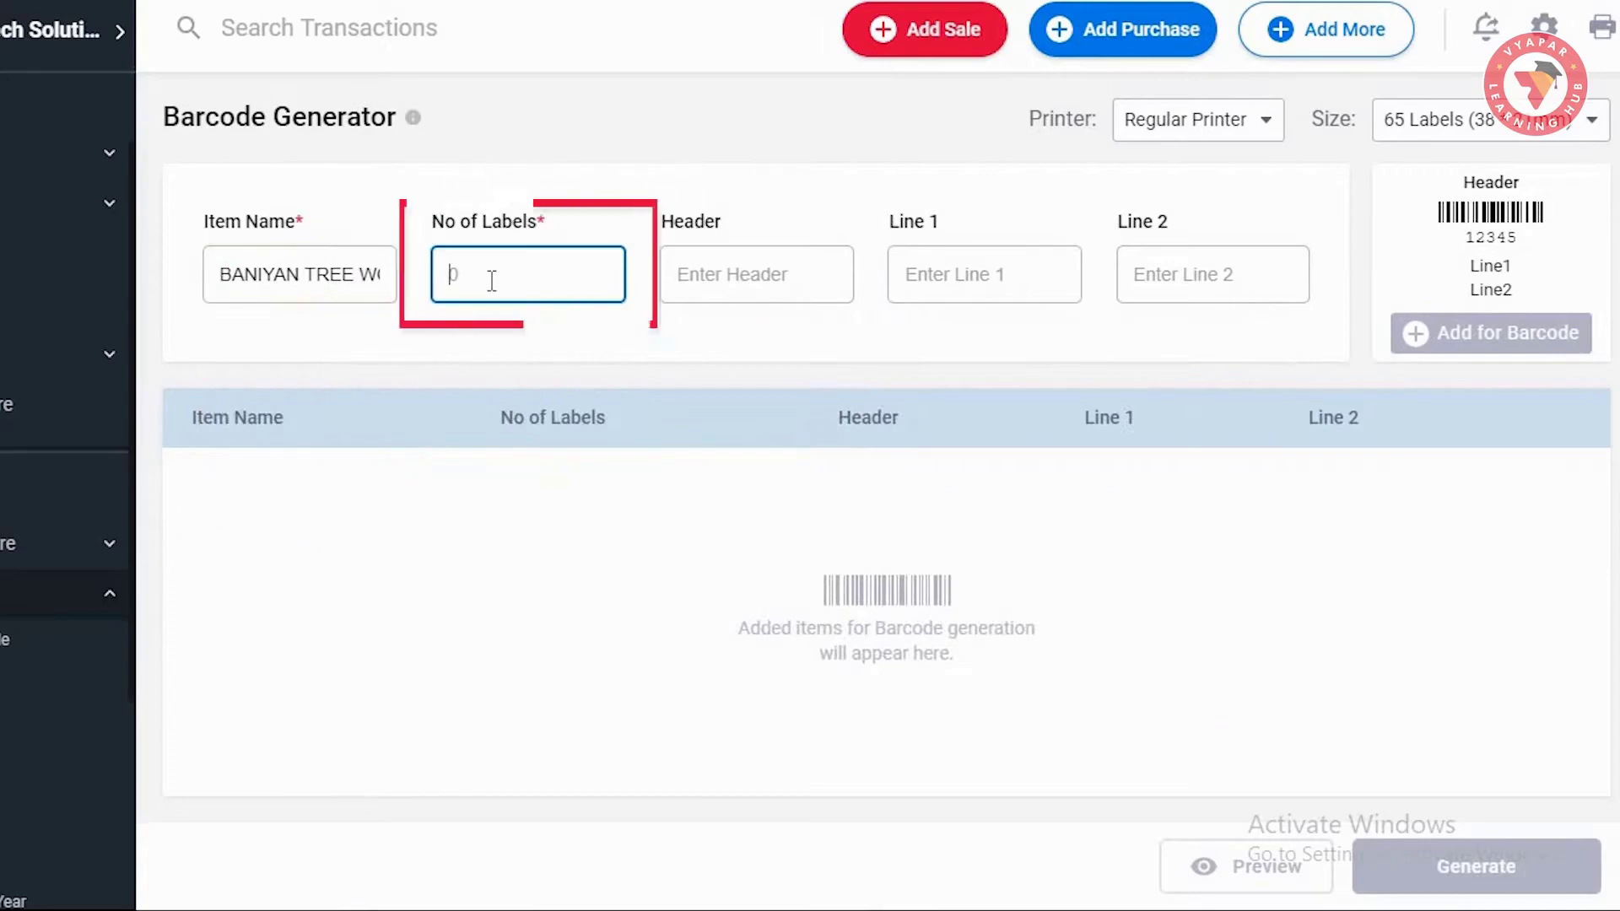
pyautogui.write('10')
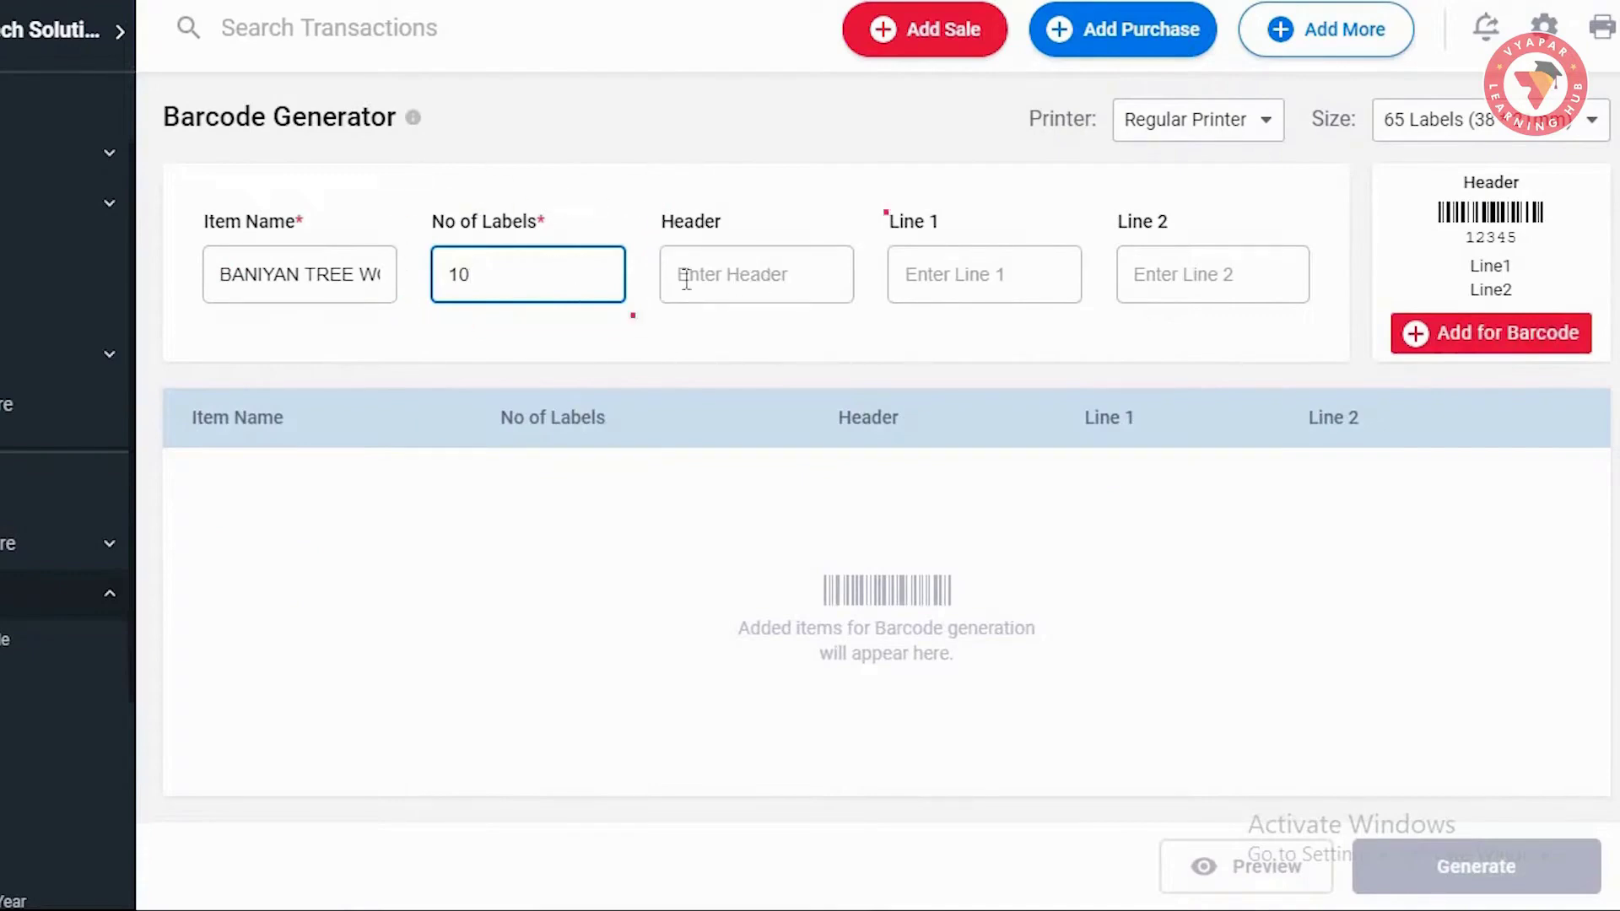
# - Use the company name as header, the item name as Line 1 and the sale price as Line 2, and add the item for barcode
pyautogui.click(774, 278)
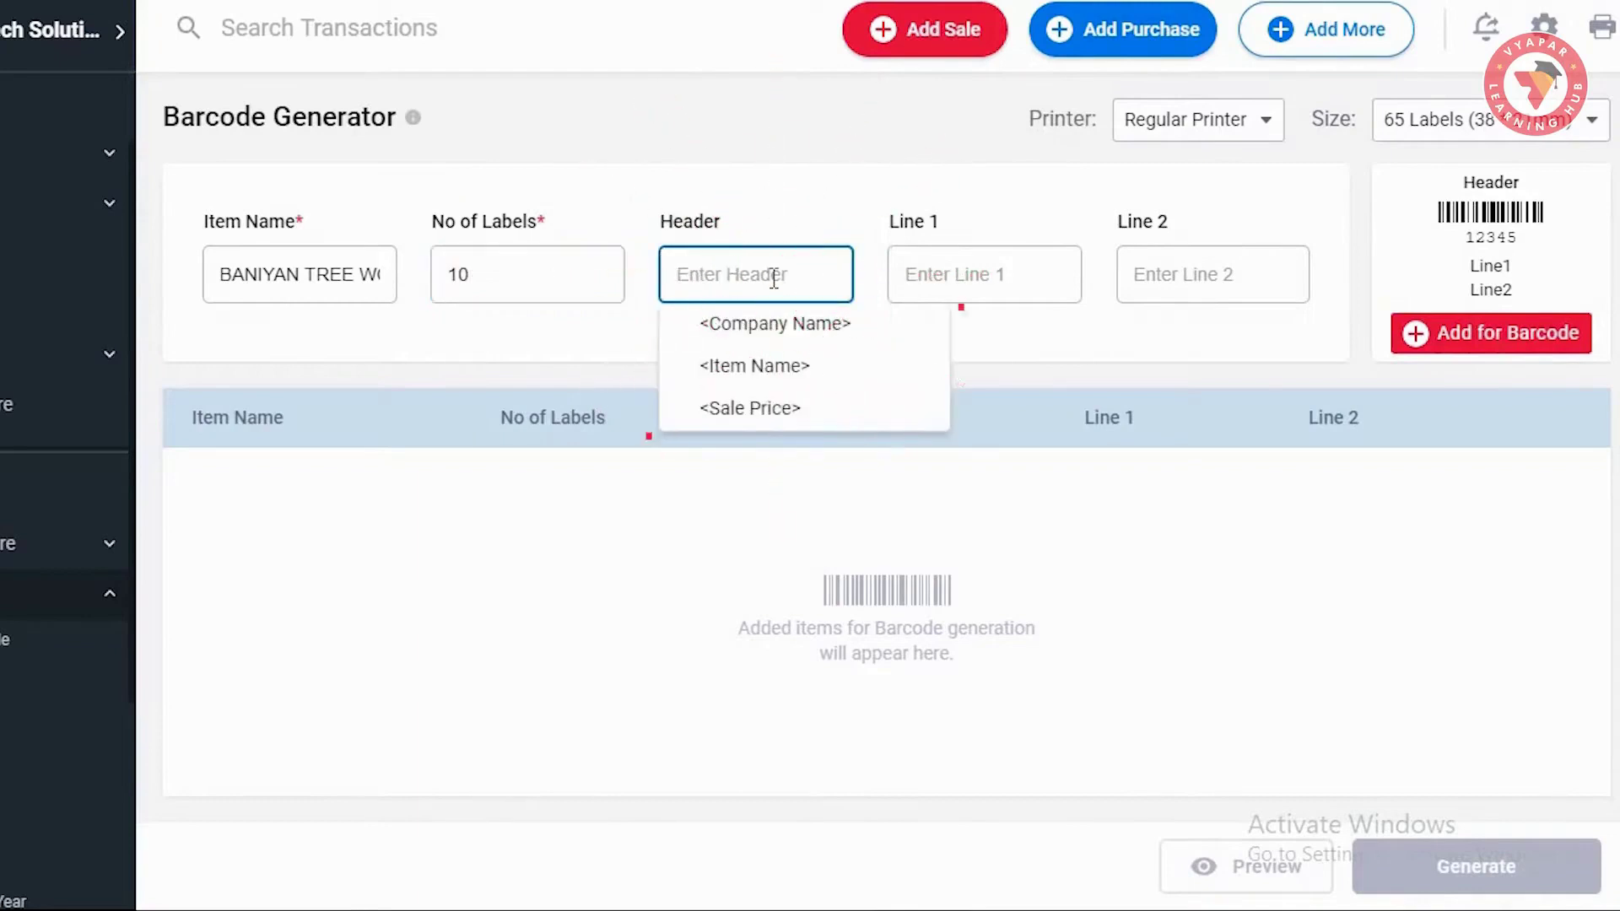
pyautogui.click(822, 336)
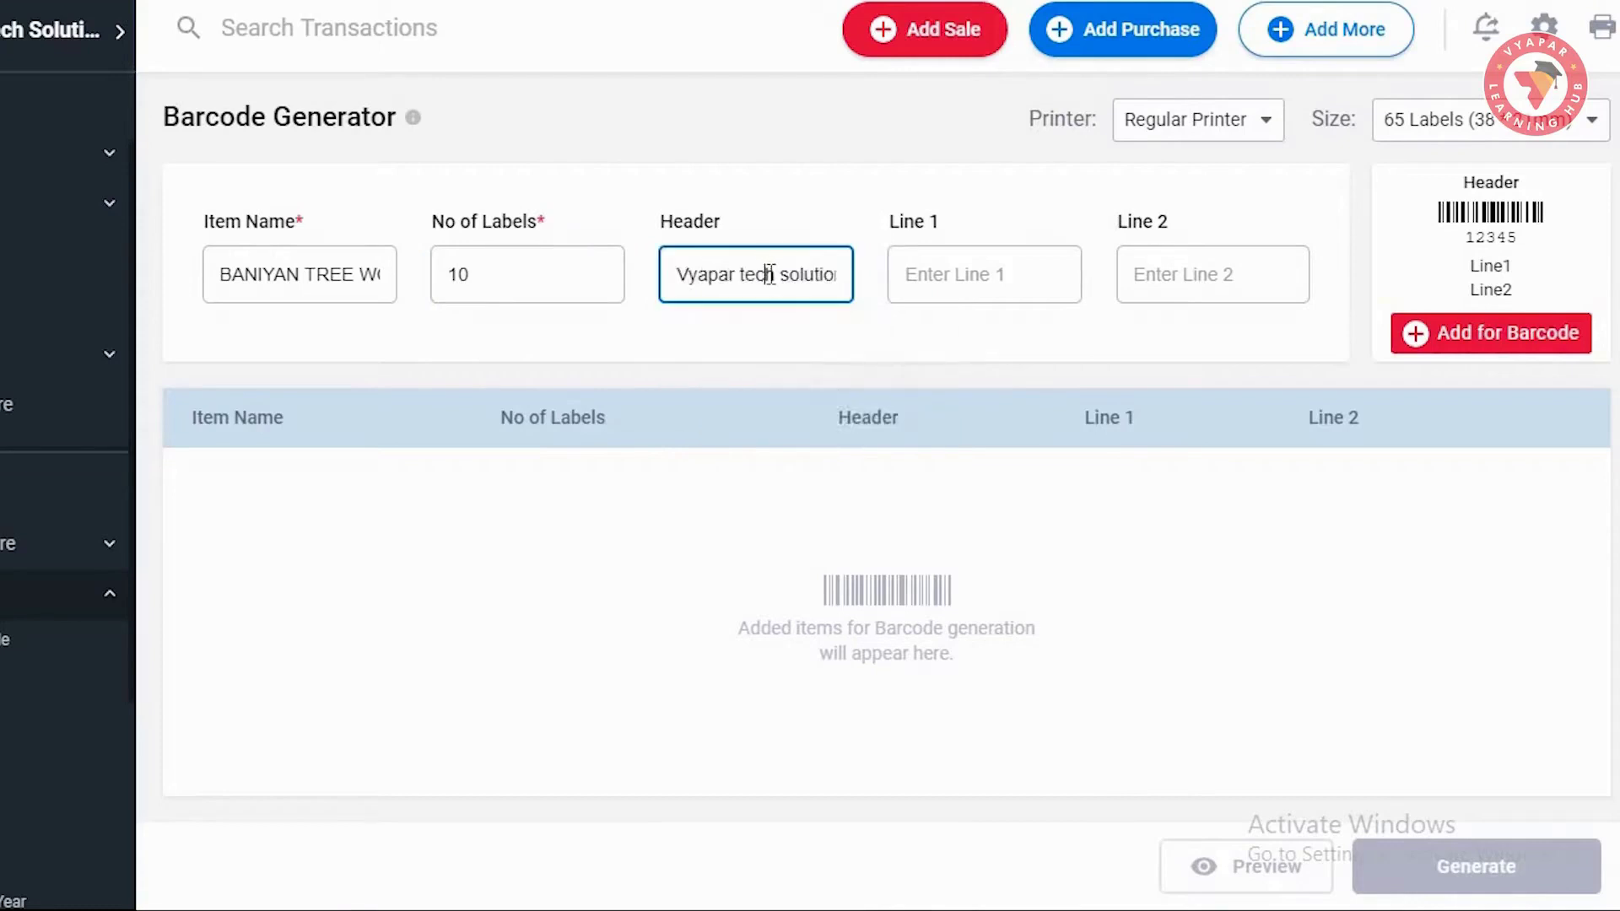
pyautogui.click(948, 281)
pyautogui.click(1199, 260)
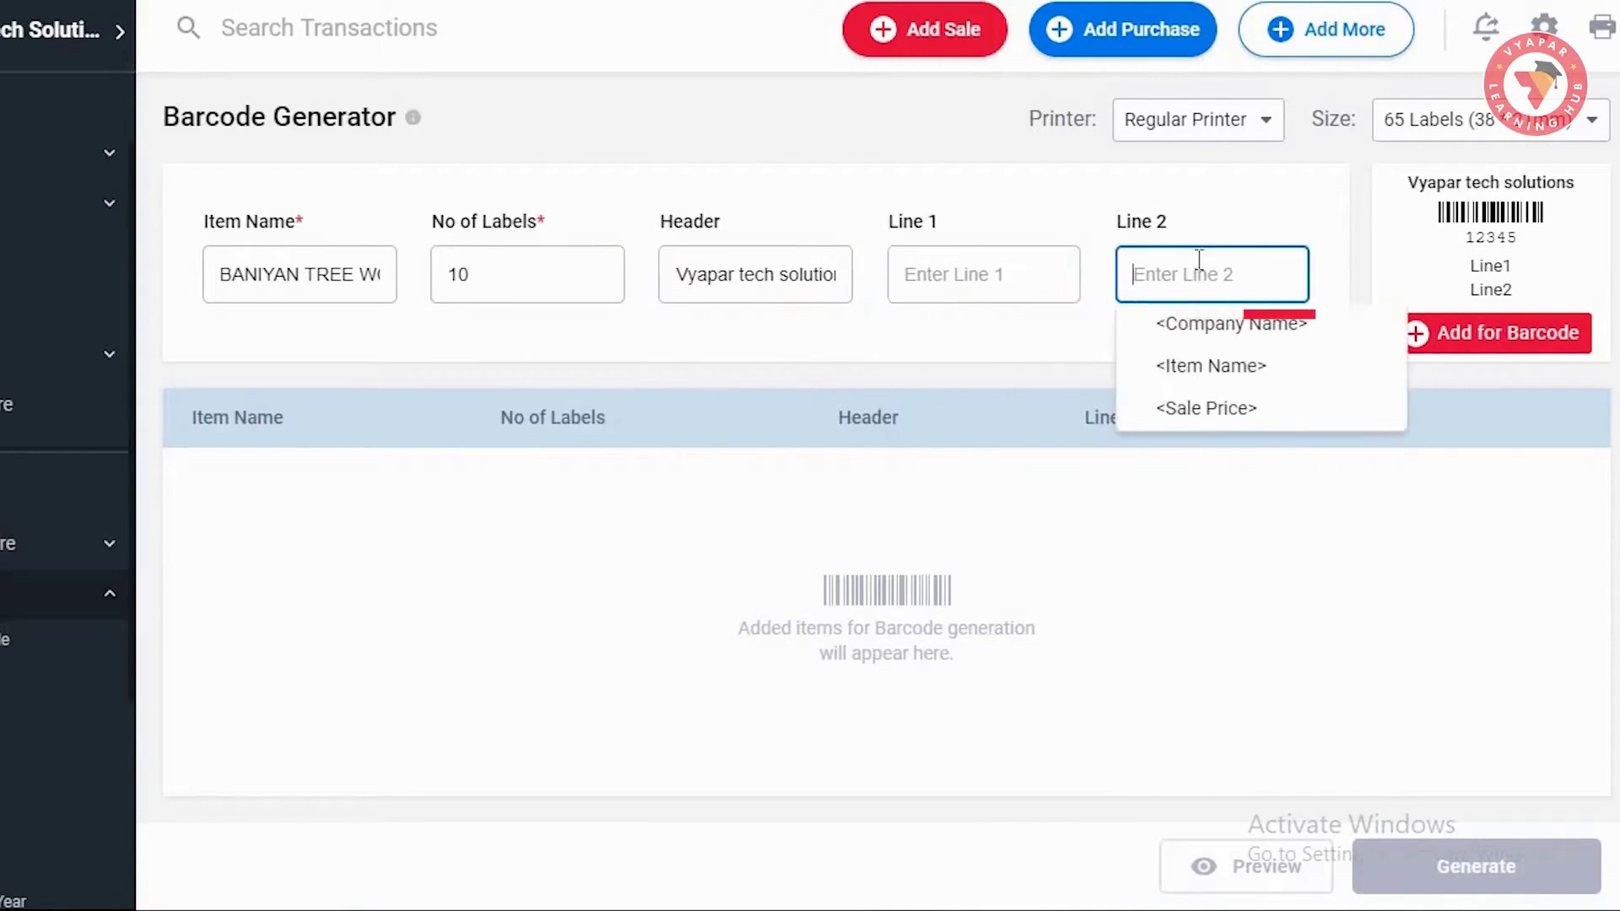
pyautogui.click(1004, 279)
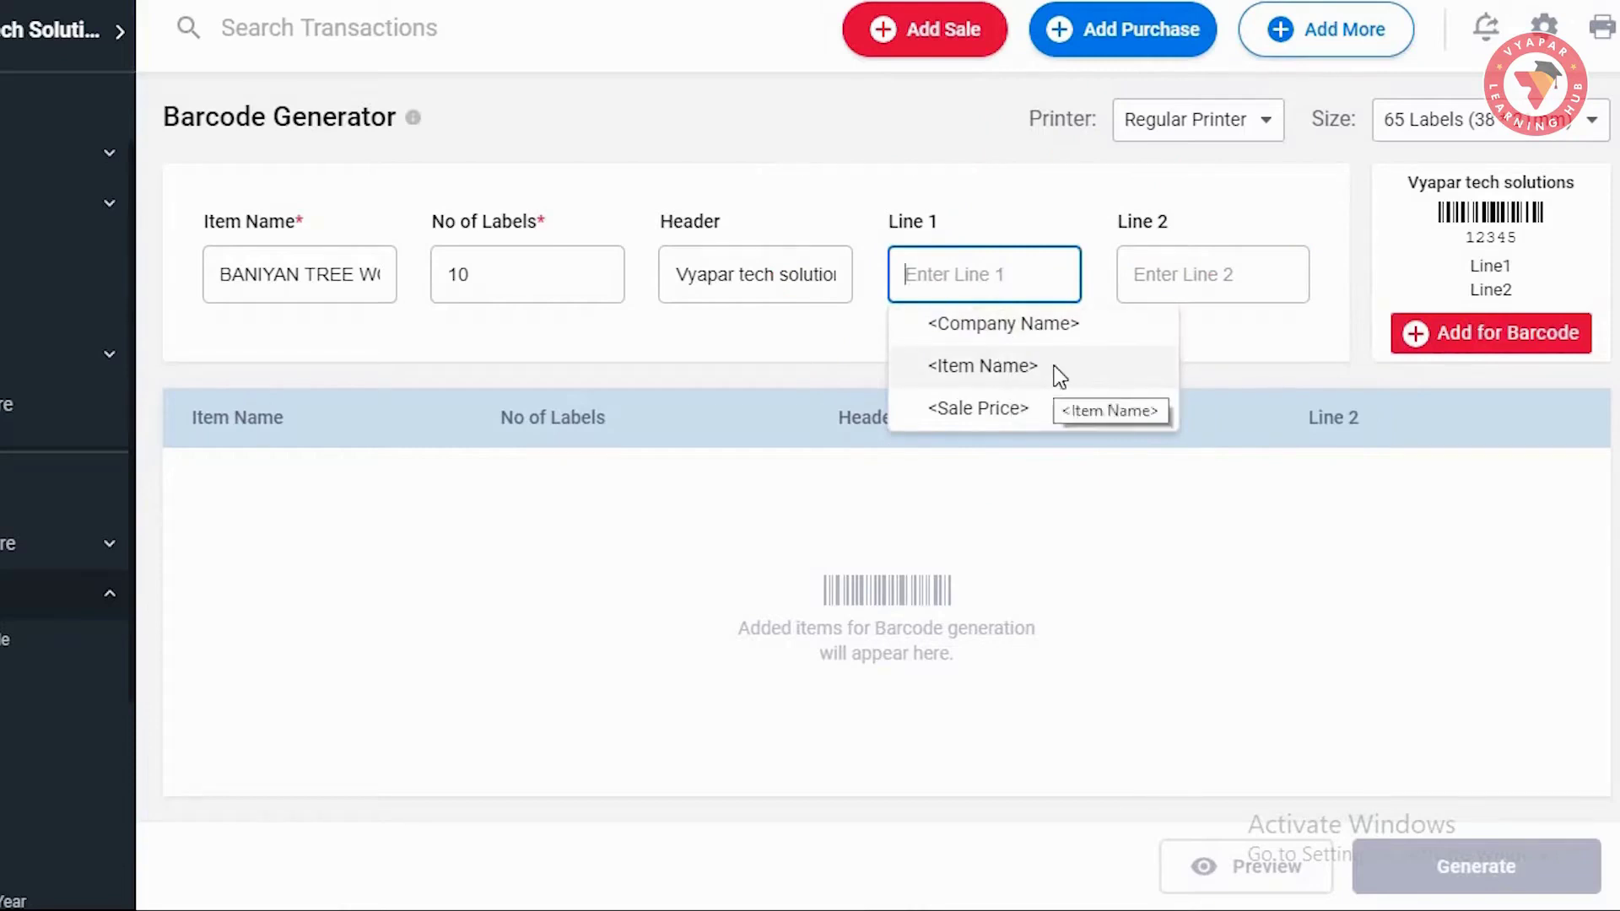
pyautogui.click(1050, 365)
pyautogui.click(1236, 266)
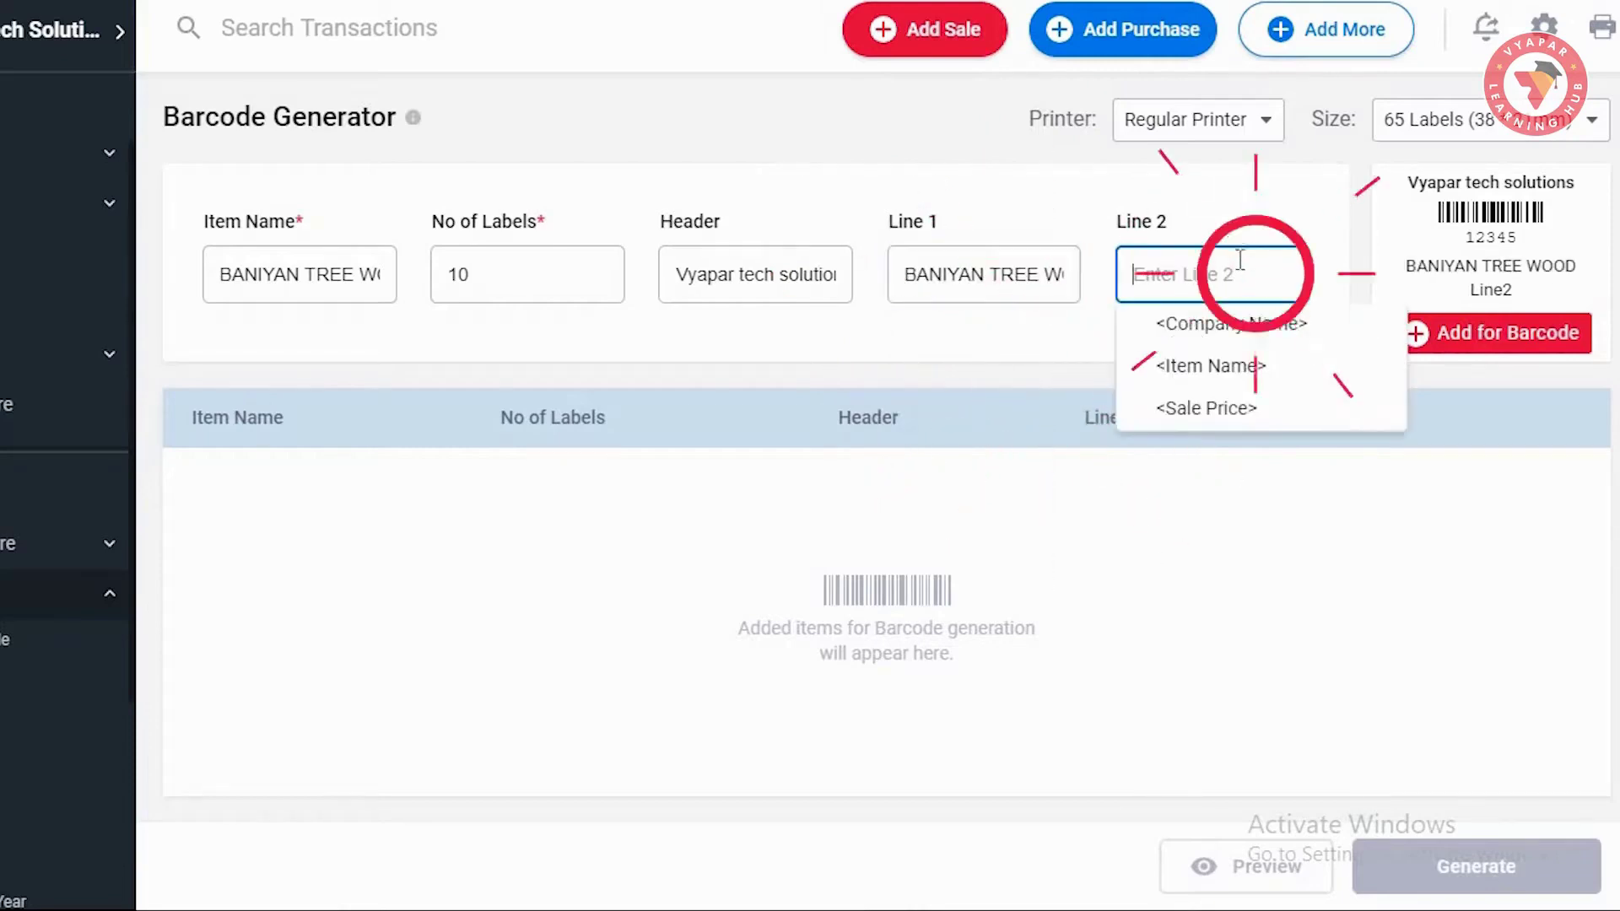
pyautogui.click(1255, 407)
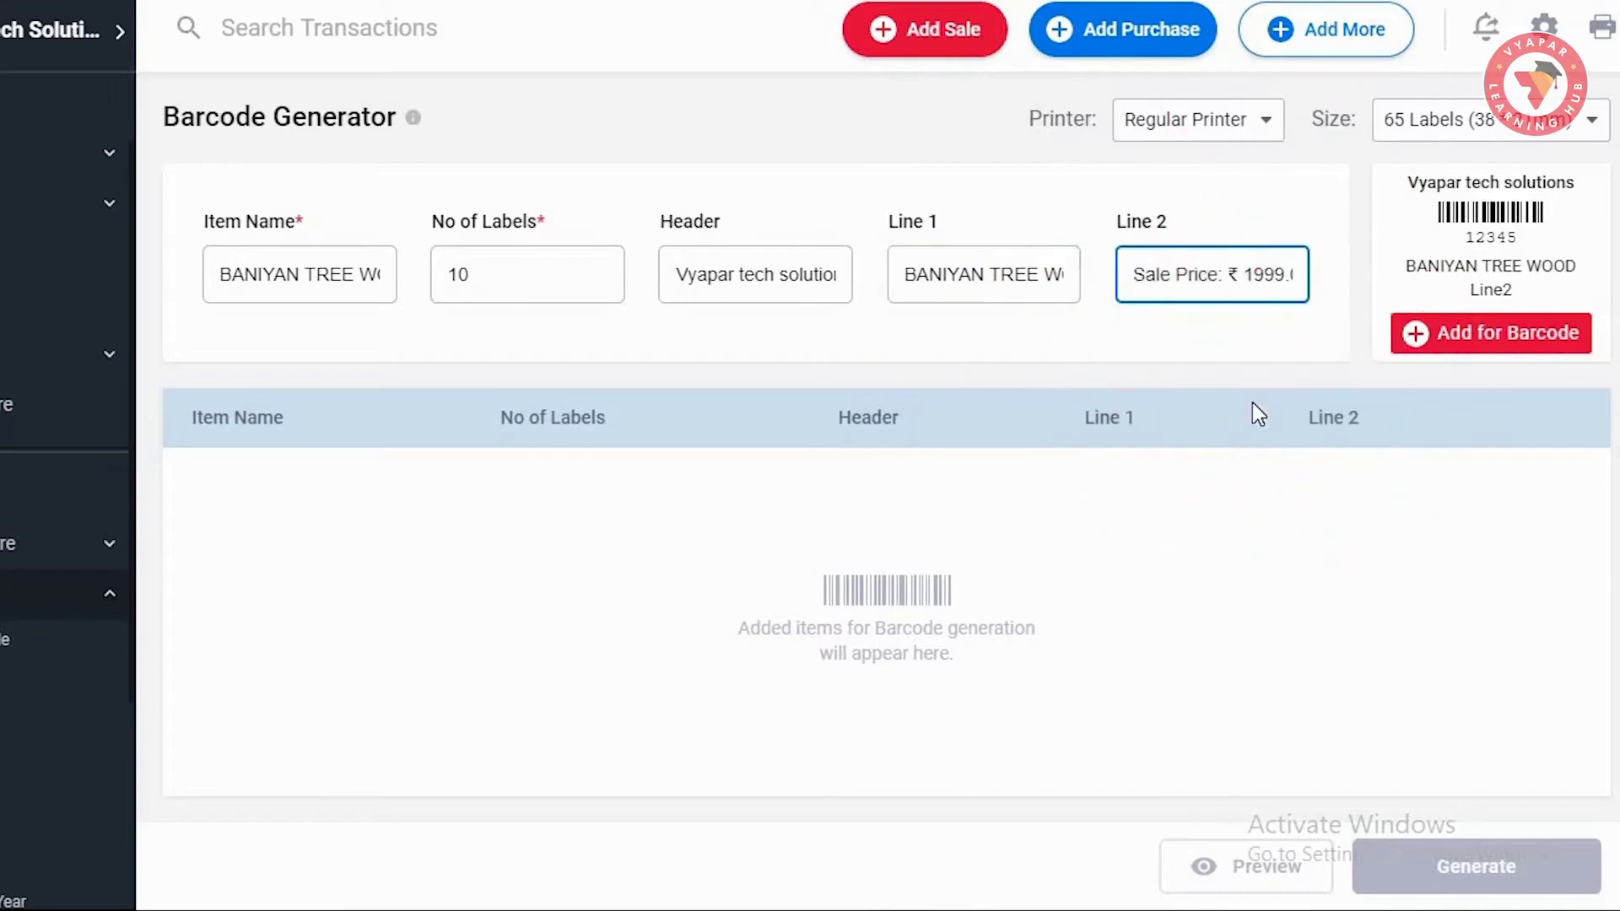
pyautogui.press('Tab')
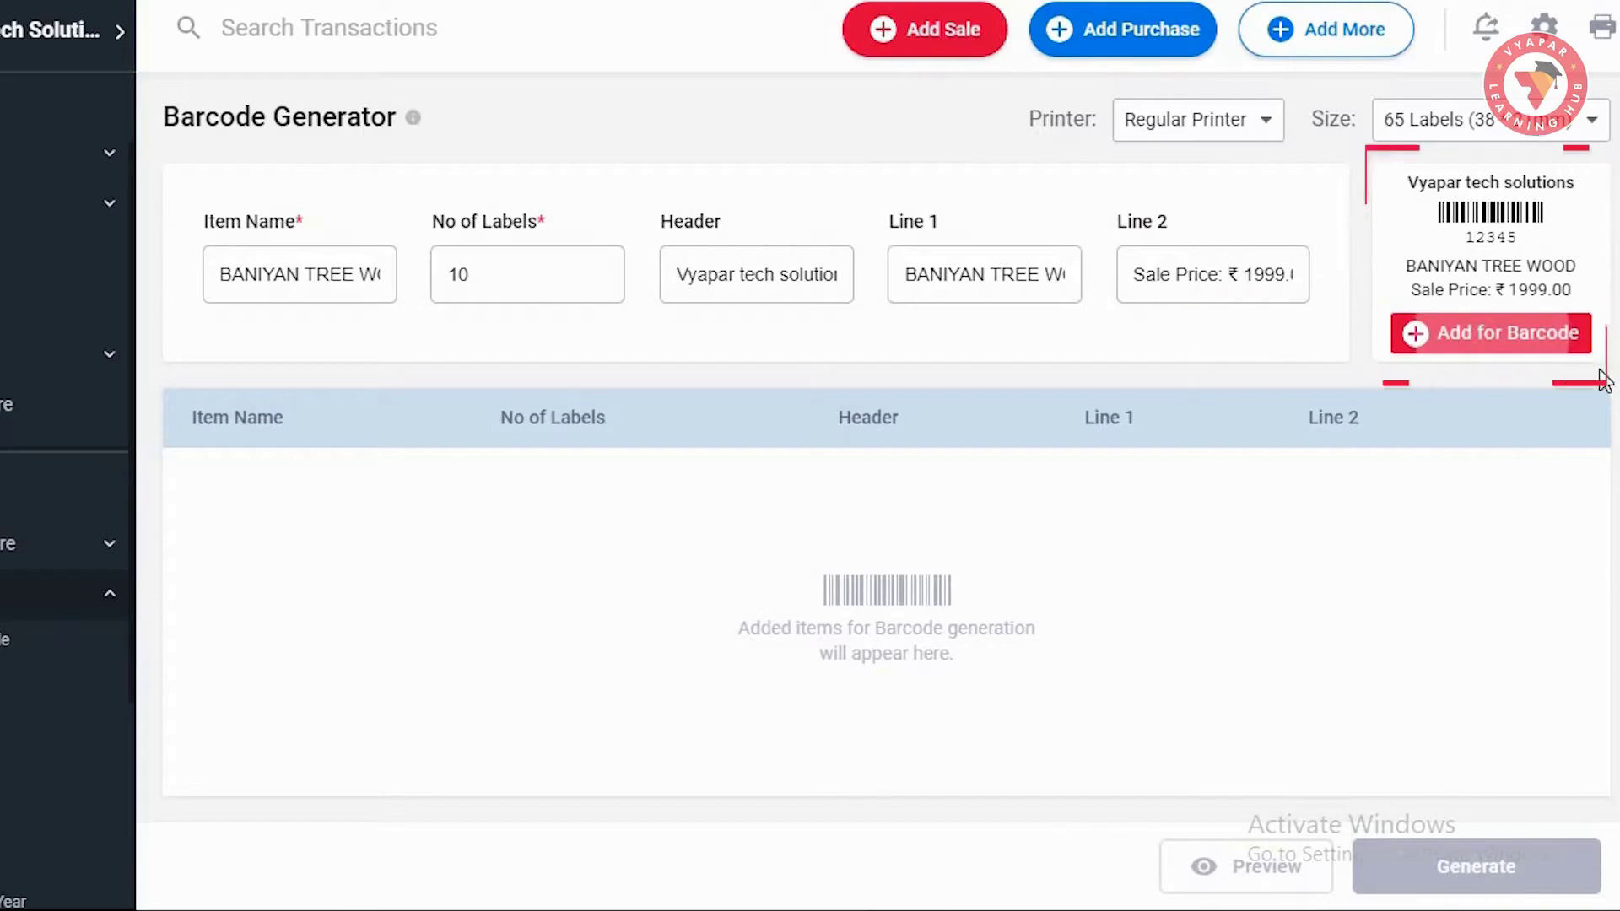
pyautogui.click(1505, 338)
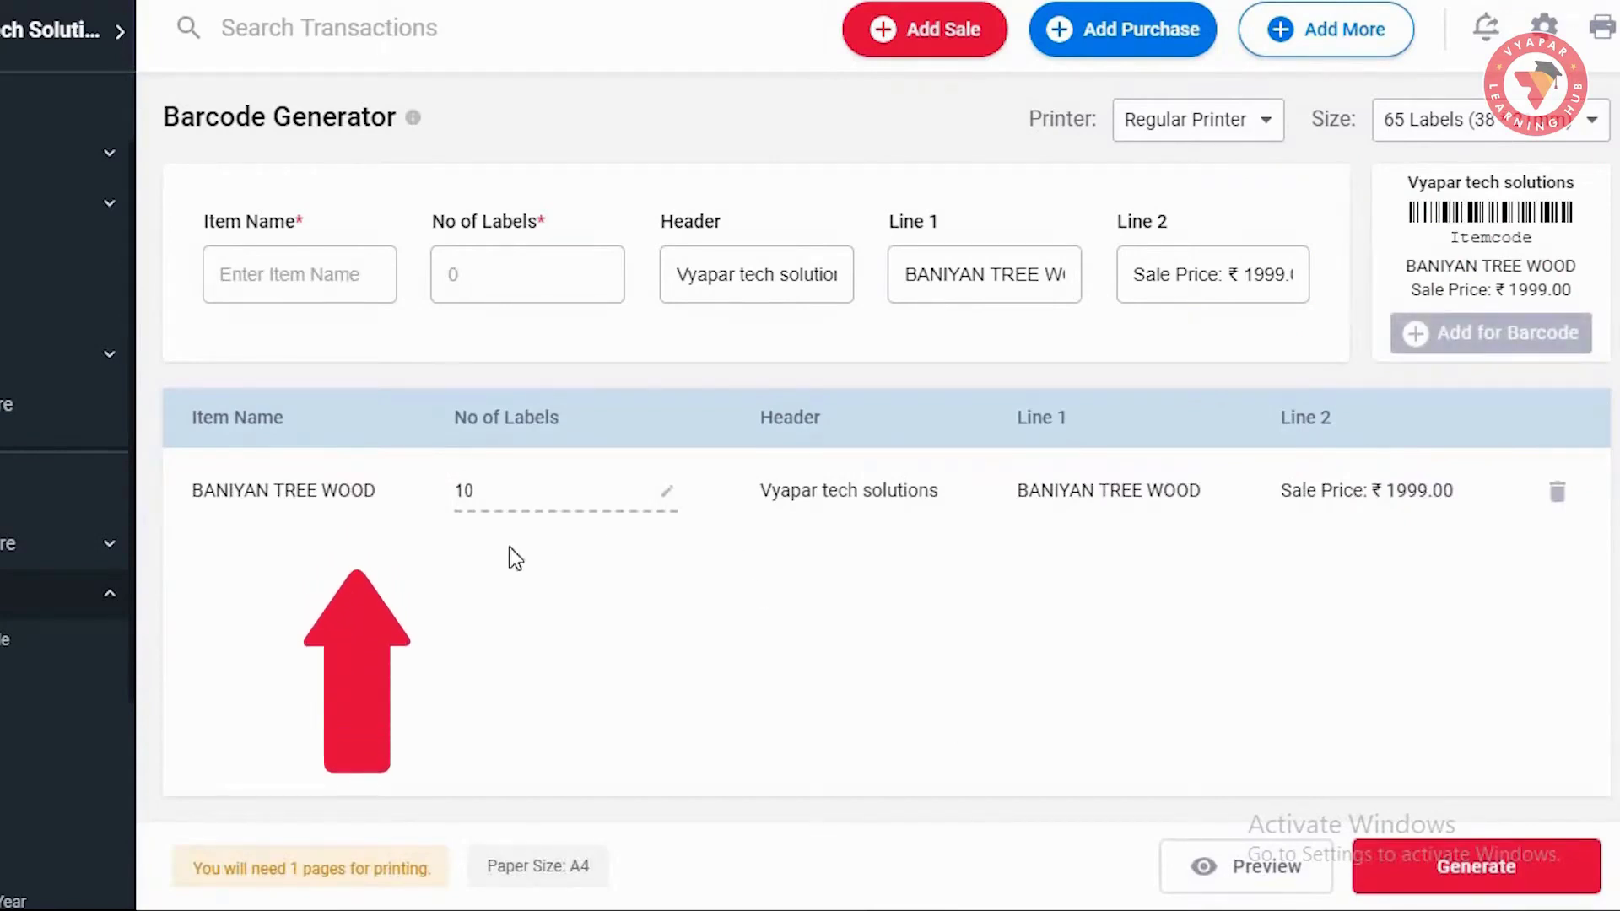
# - Add the Mobile phone item to the barcode list with 70 labels
pyautogui.click(371, 292)
pyautogui.write('mobile')
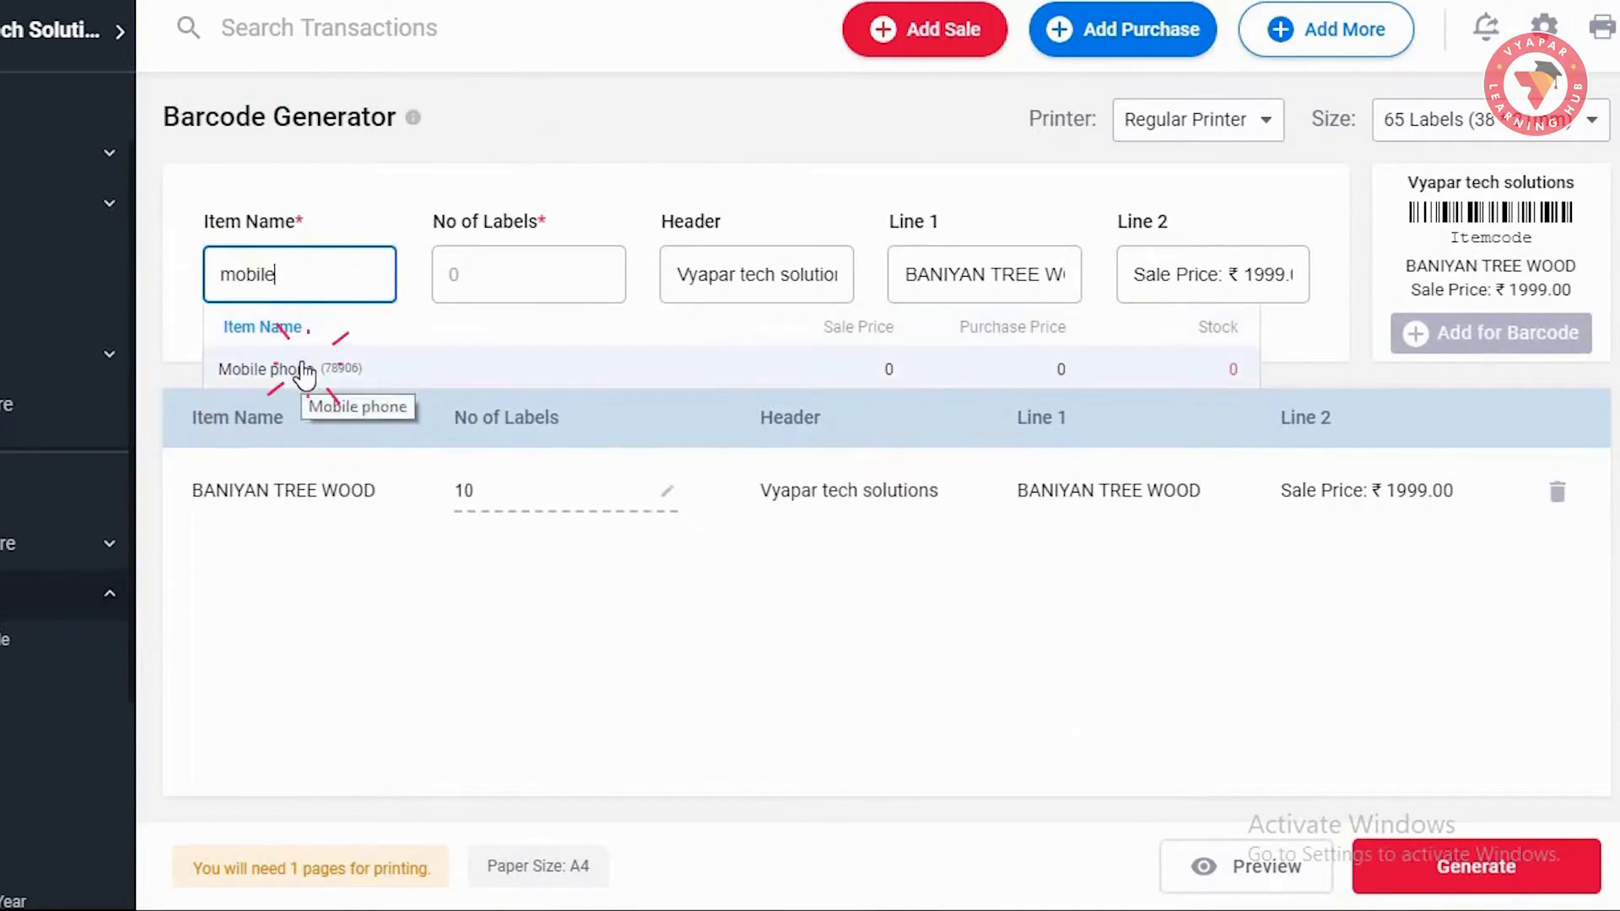
pyautogui.click(316, 368)
pyautogui.click(520, 280)
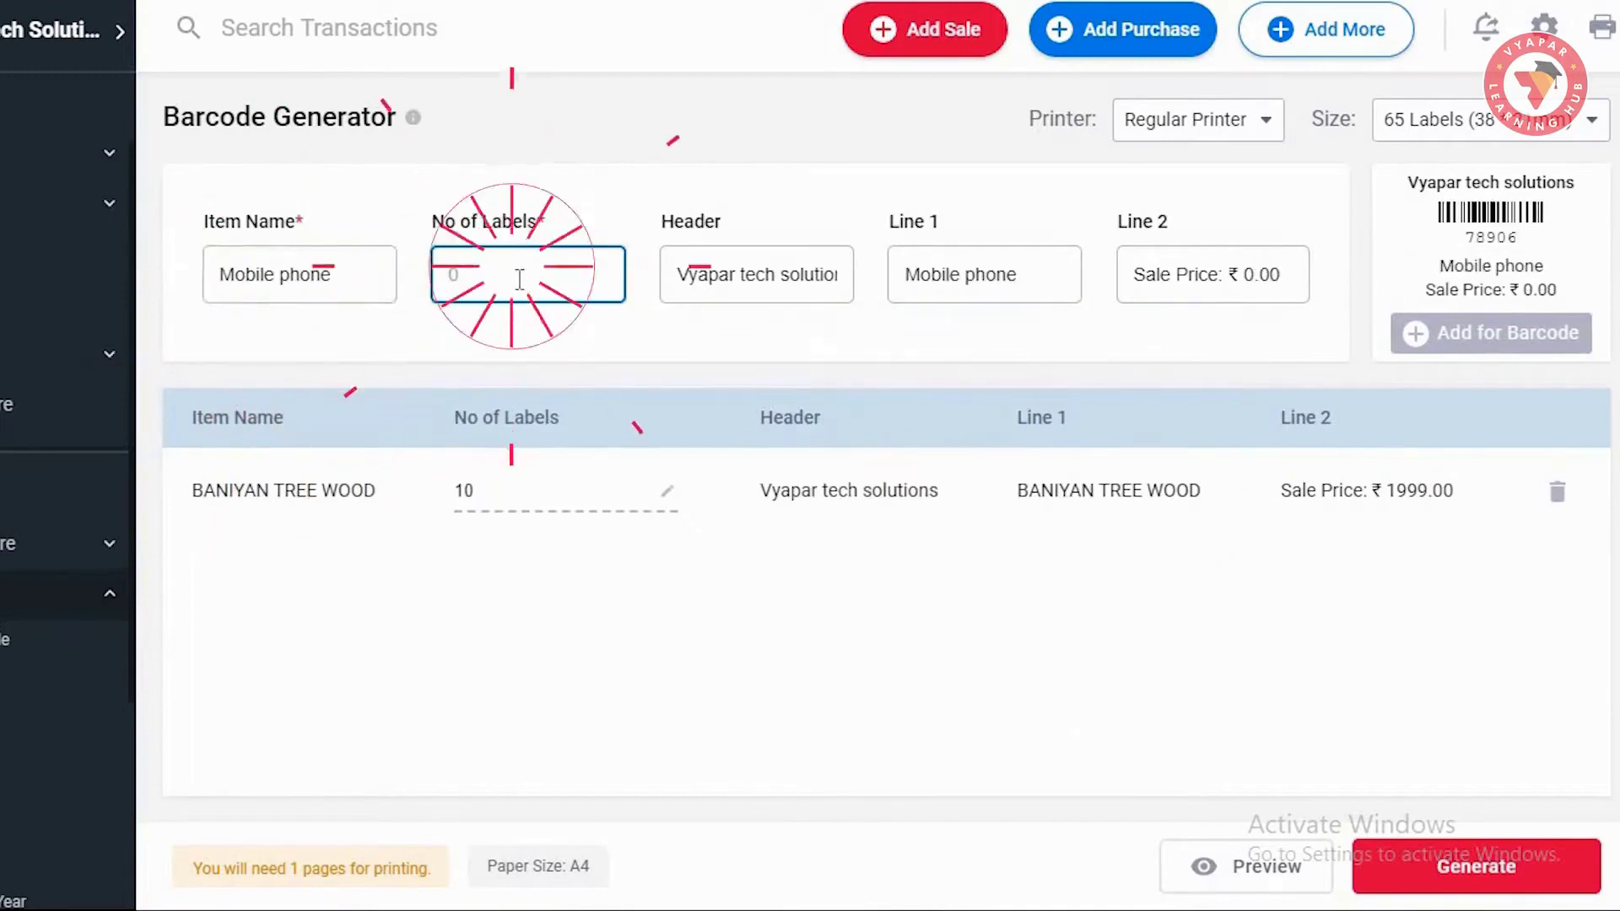
pyautogui.write('70')
pyautogui.click(1456, 346)
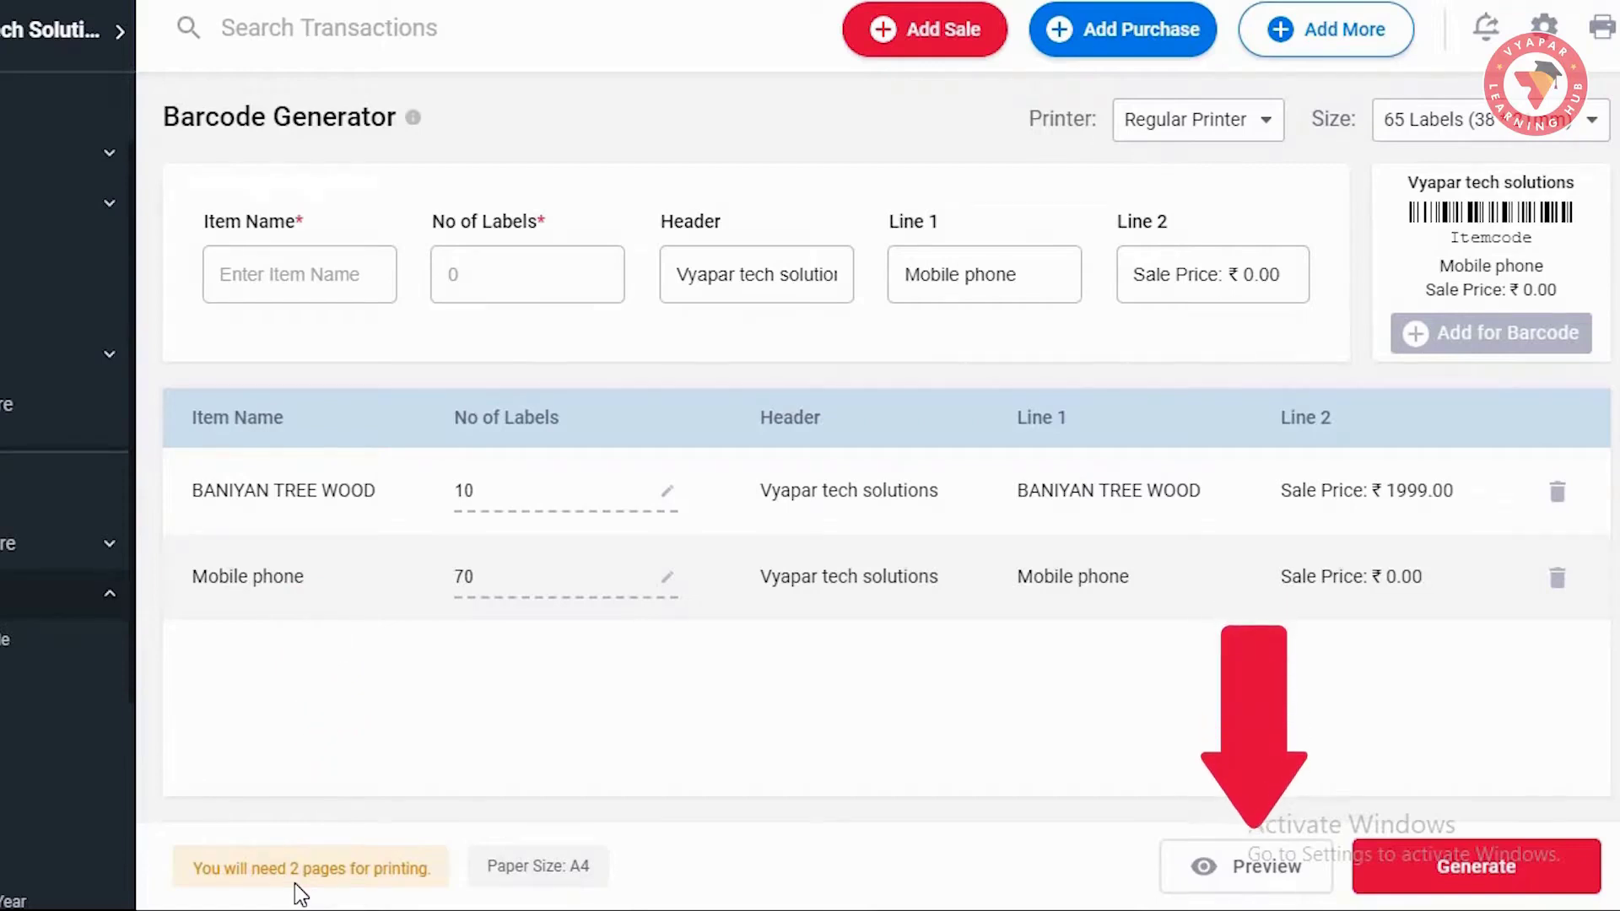
# - Preview the barcode sheet for both items and close the preview
pyautogui.click(1243, 877)
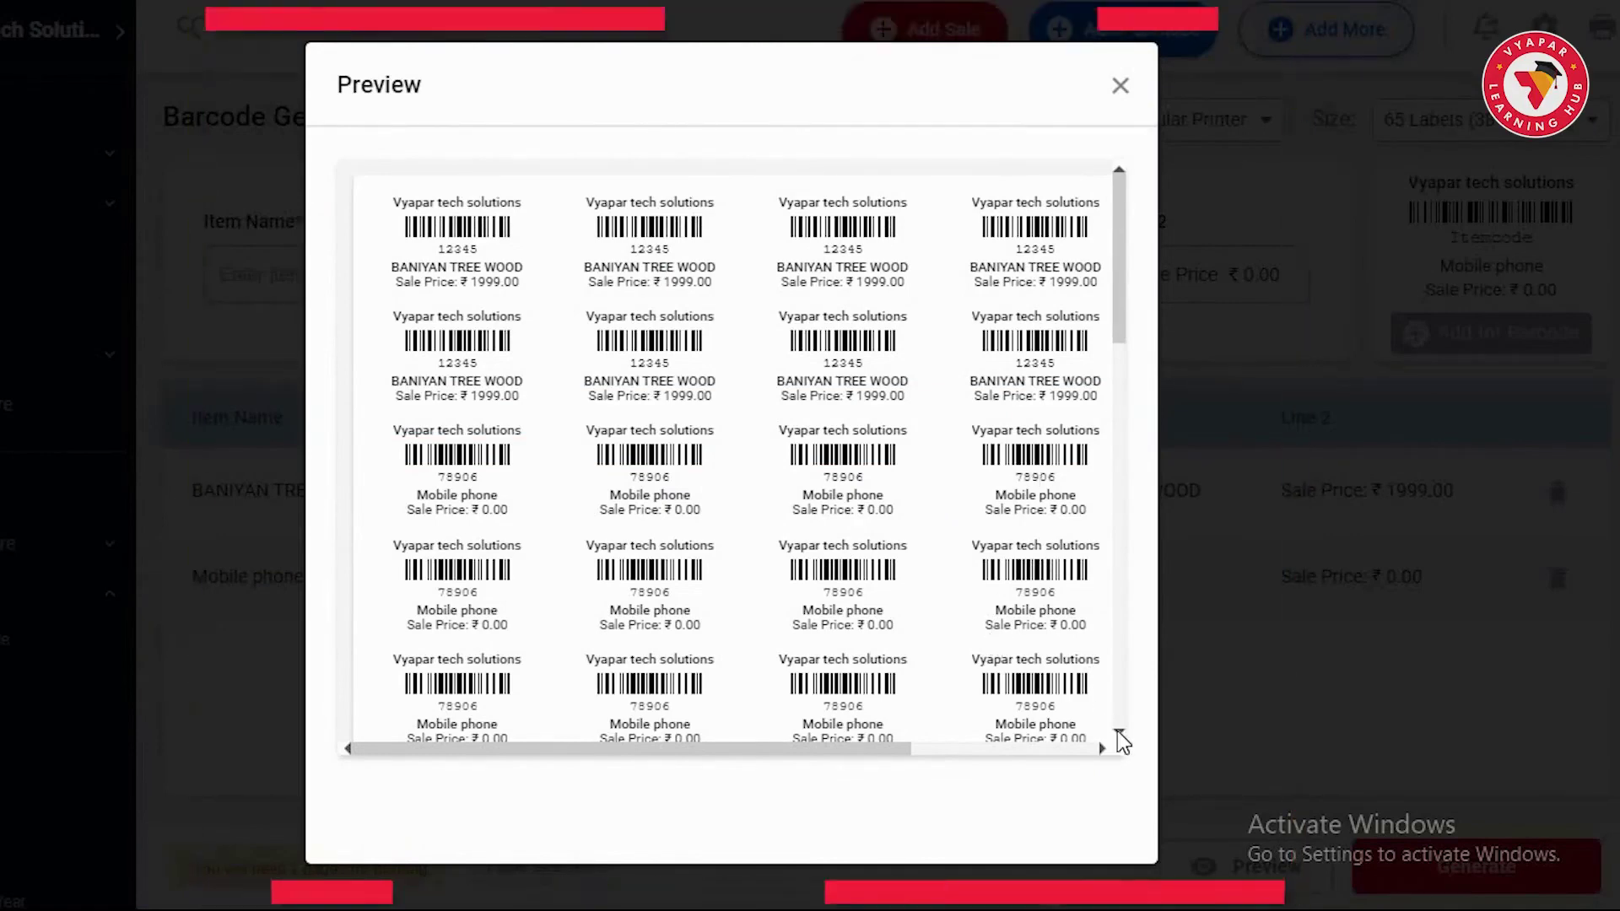
pyautogui.scroll(-3, 1114, 737)
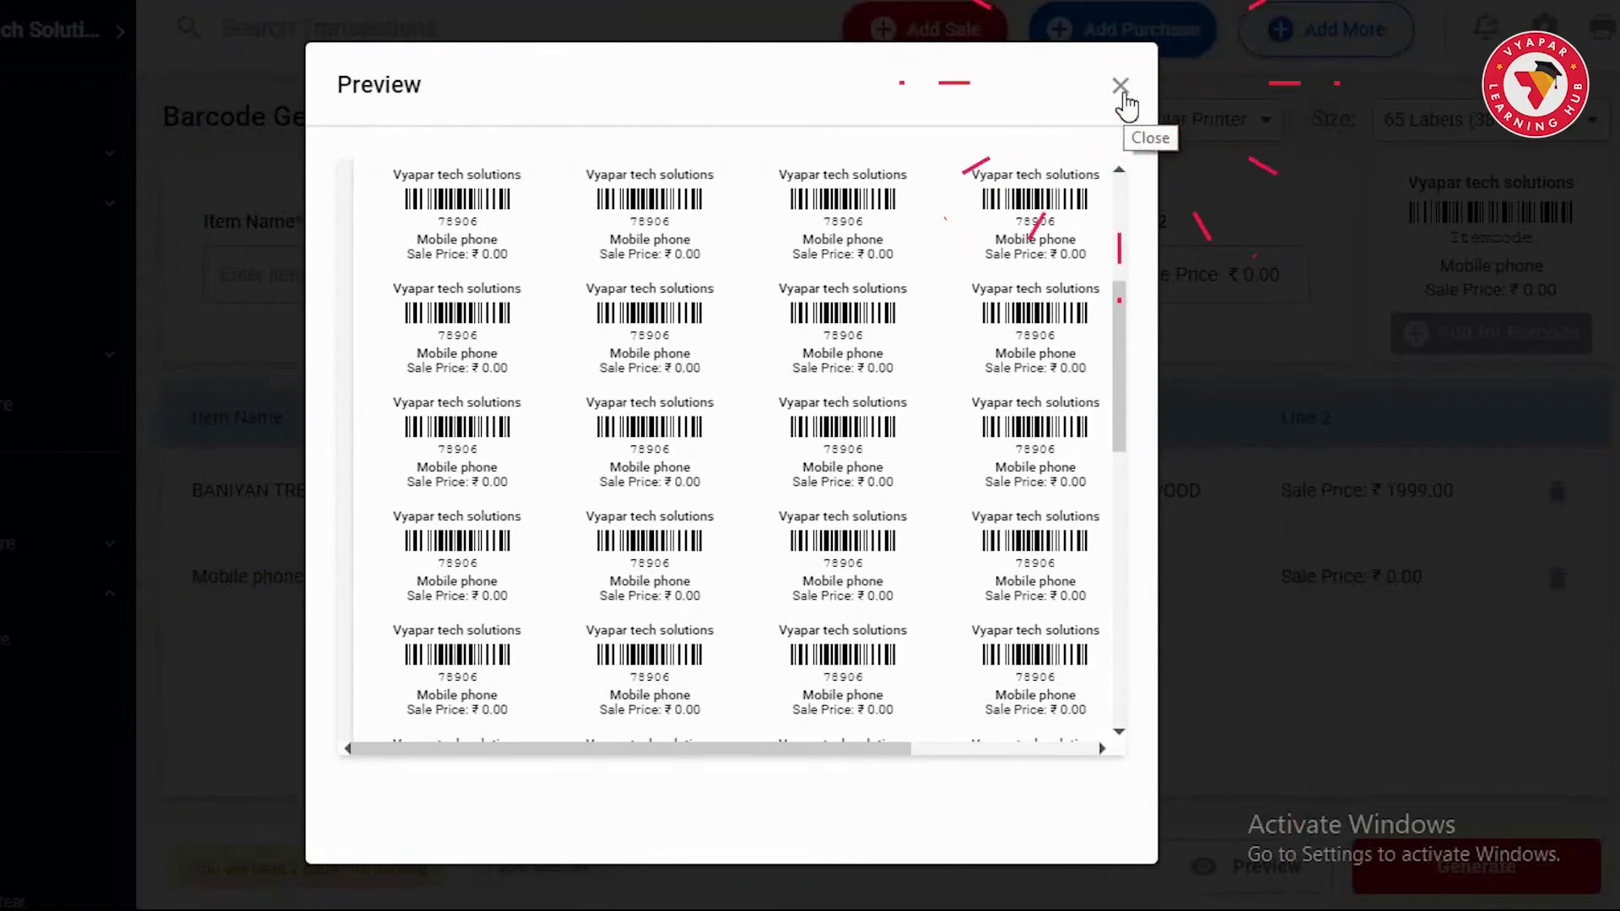
pyautogui.click(1122, 88)
# - Change the label size to 24 Labels (64 * 34mm) and look through the preview of the resulting barcode sheets
pyautogui.click(1580, 134)
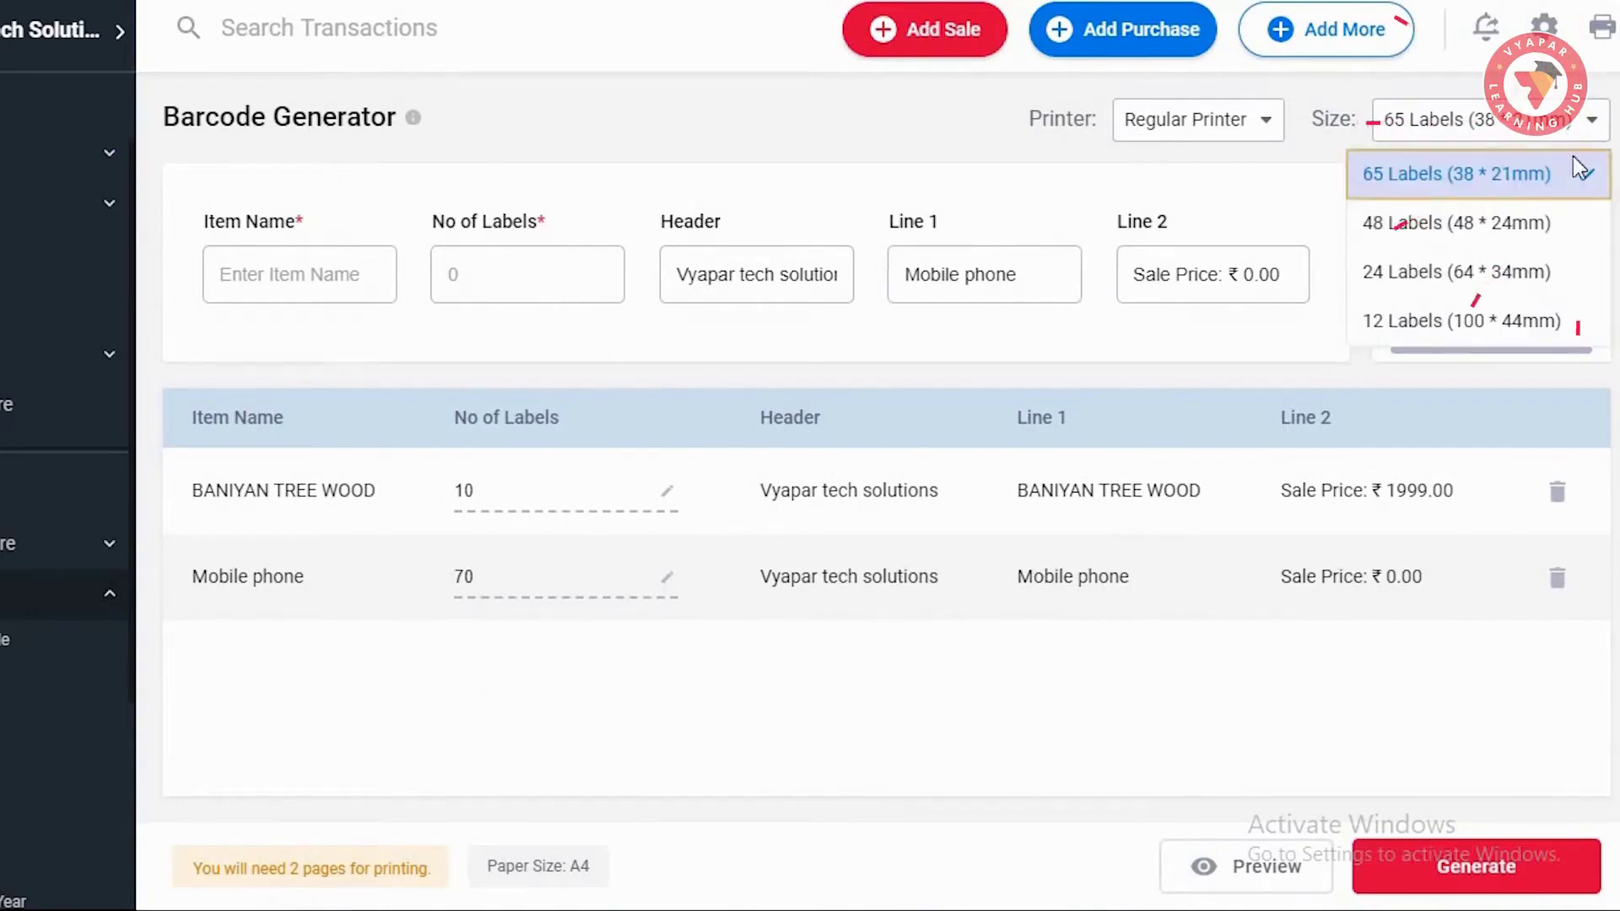
pyautogui.click(1473, 271)
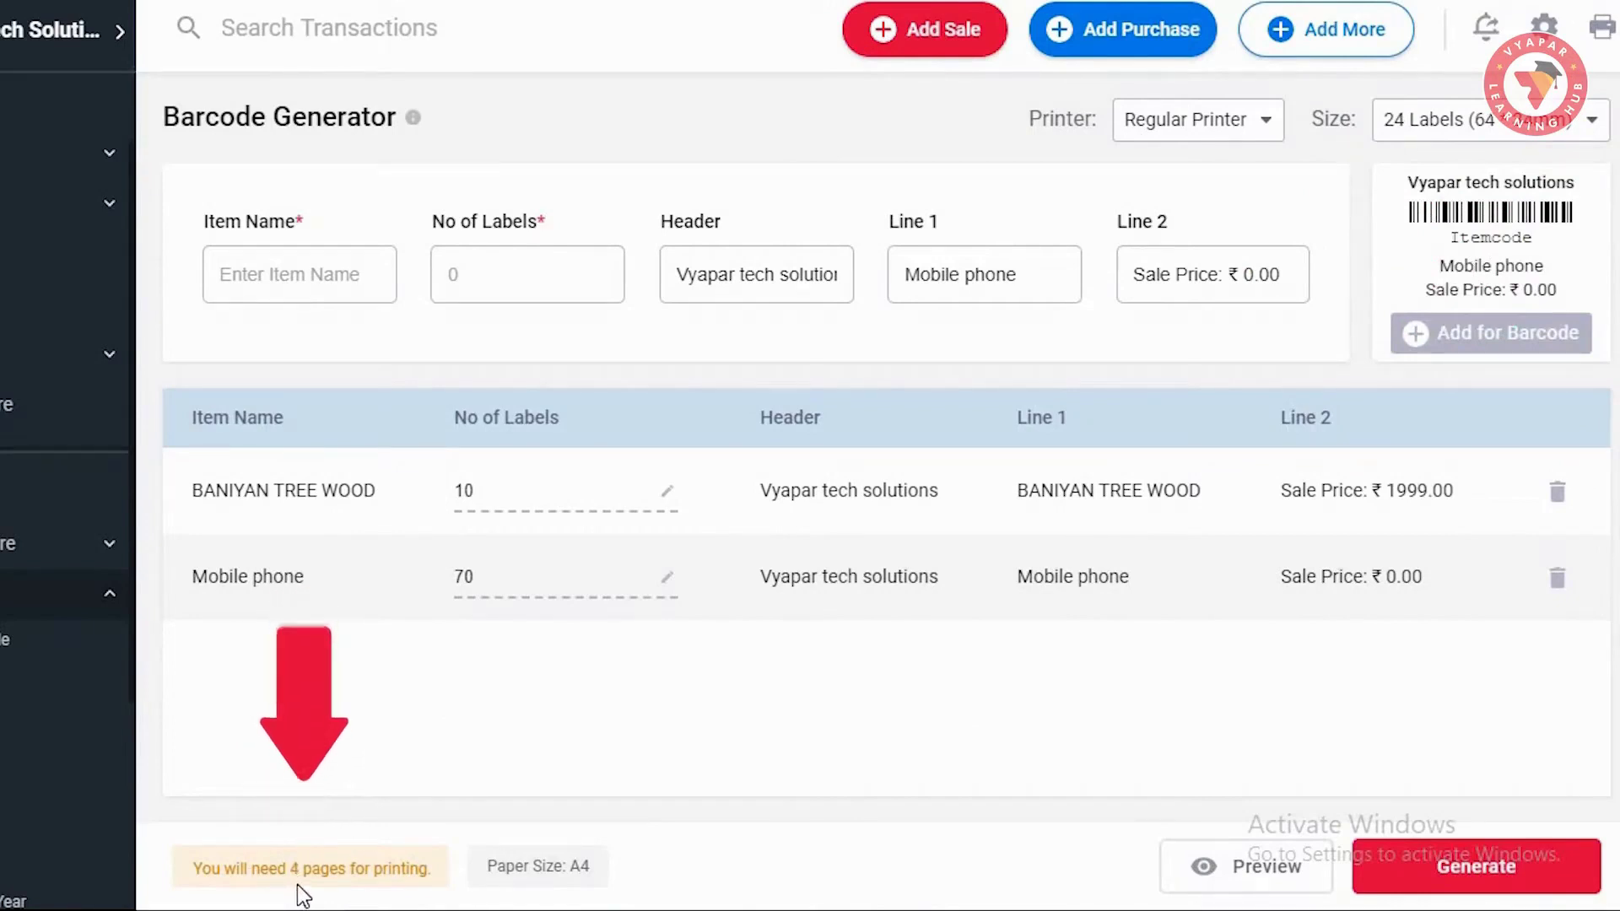
pyautogui.click(1268, 869)
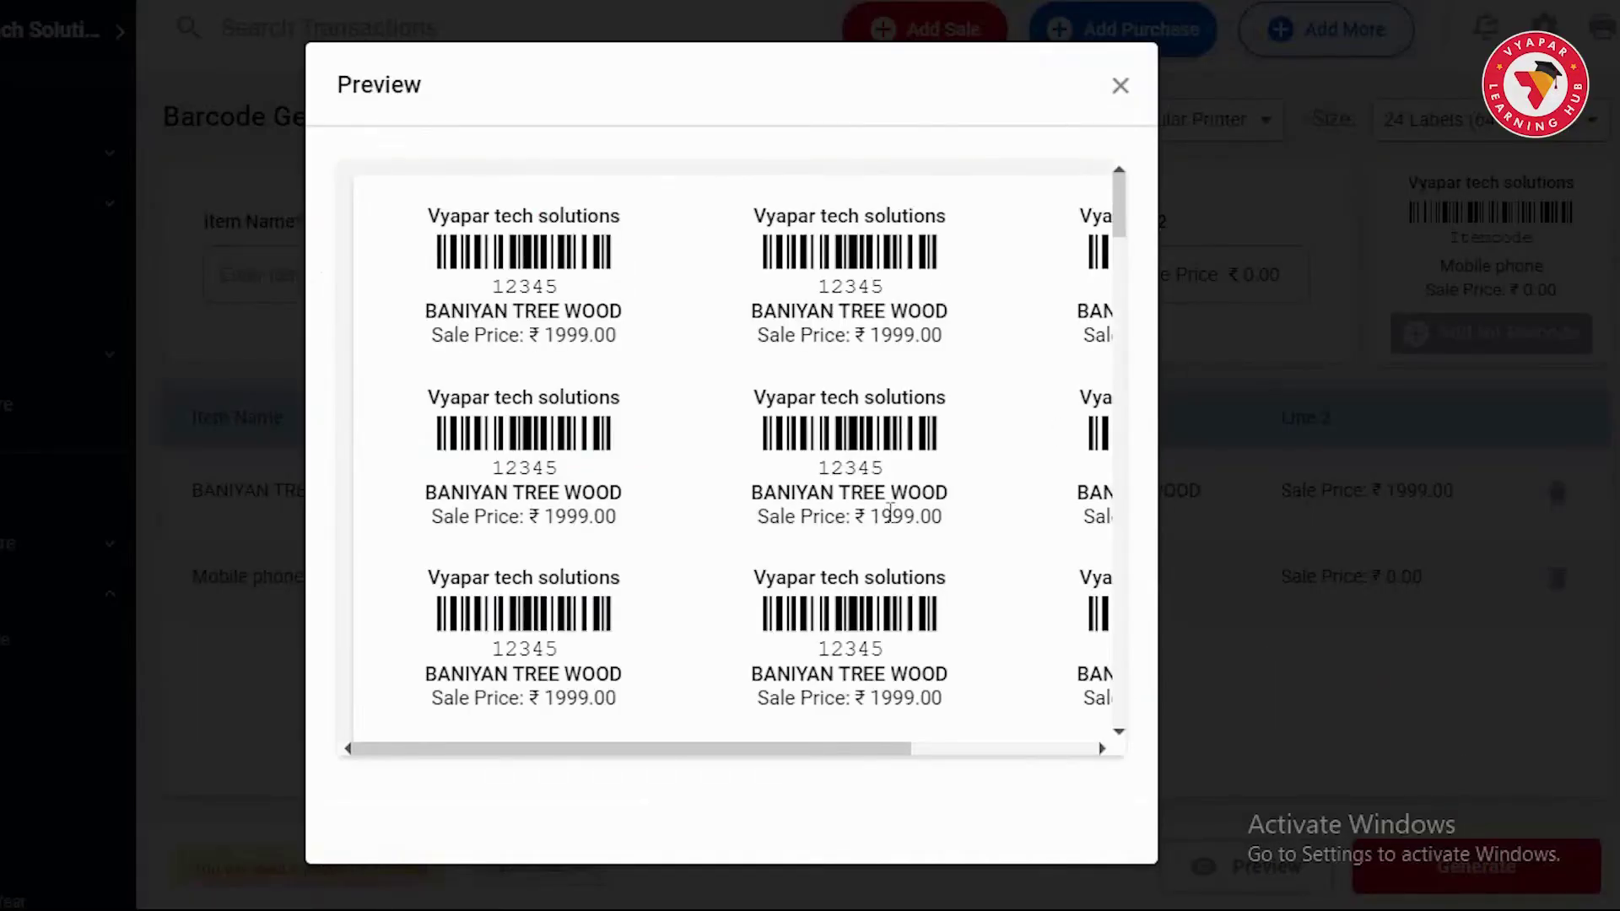
pyautogui.moveTo(801, 753); pyautogui.dragTo(1057, 782)
pyautogui.moveTo(1119, 228); pyautogui.dragTo(1116, 709)
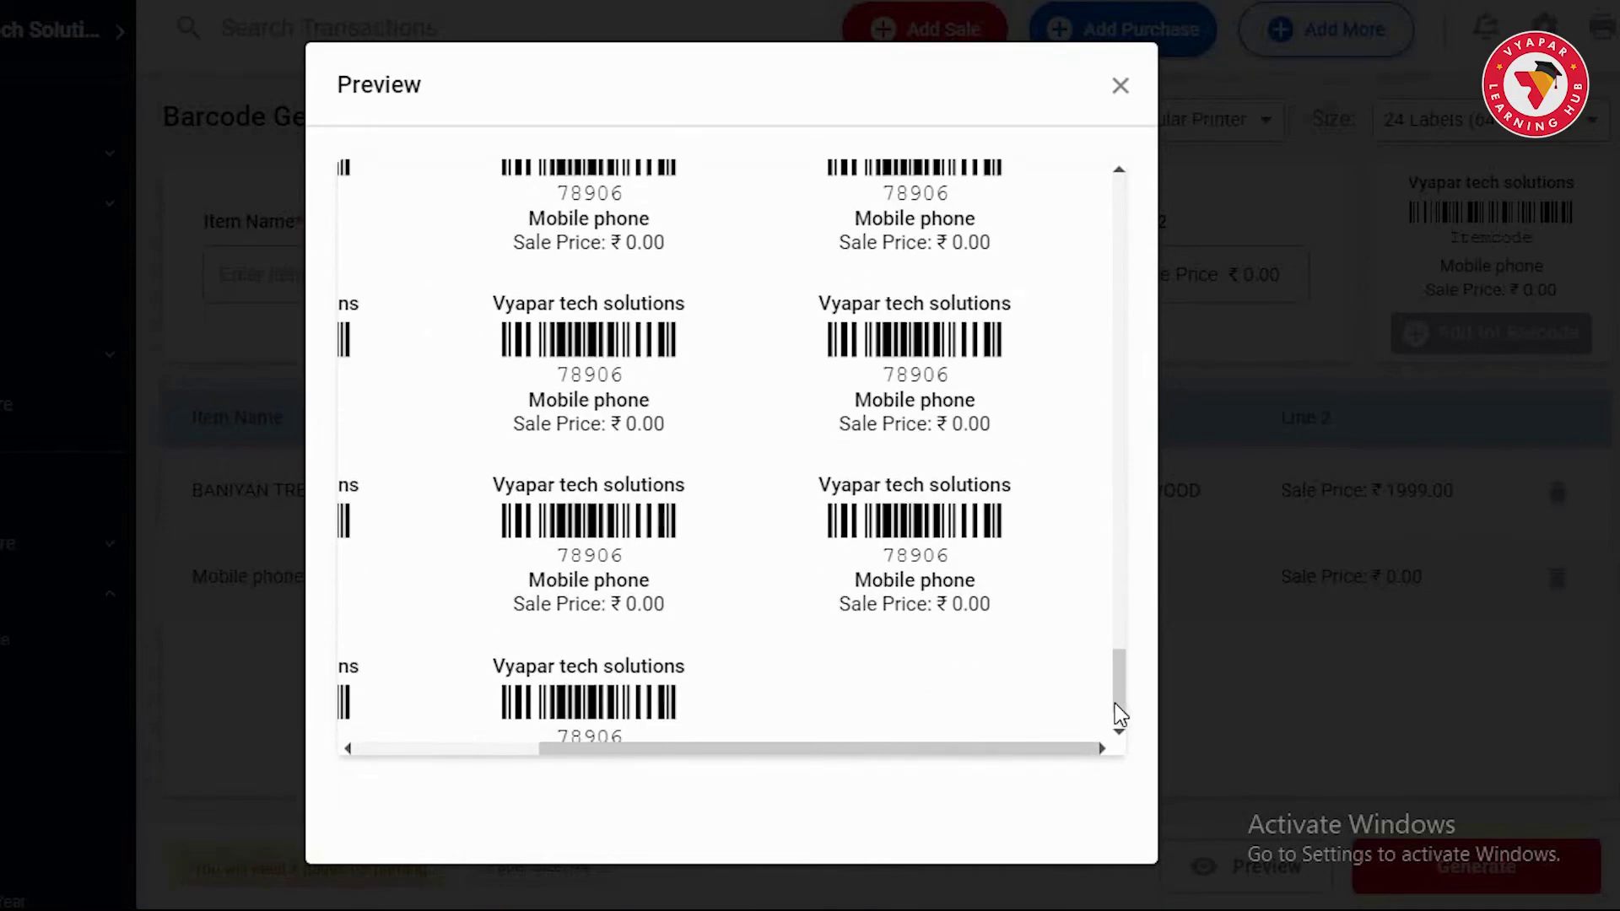
pyautogui.click(1118, 86)
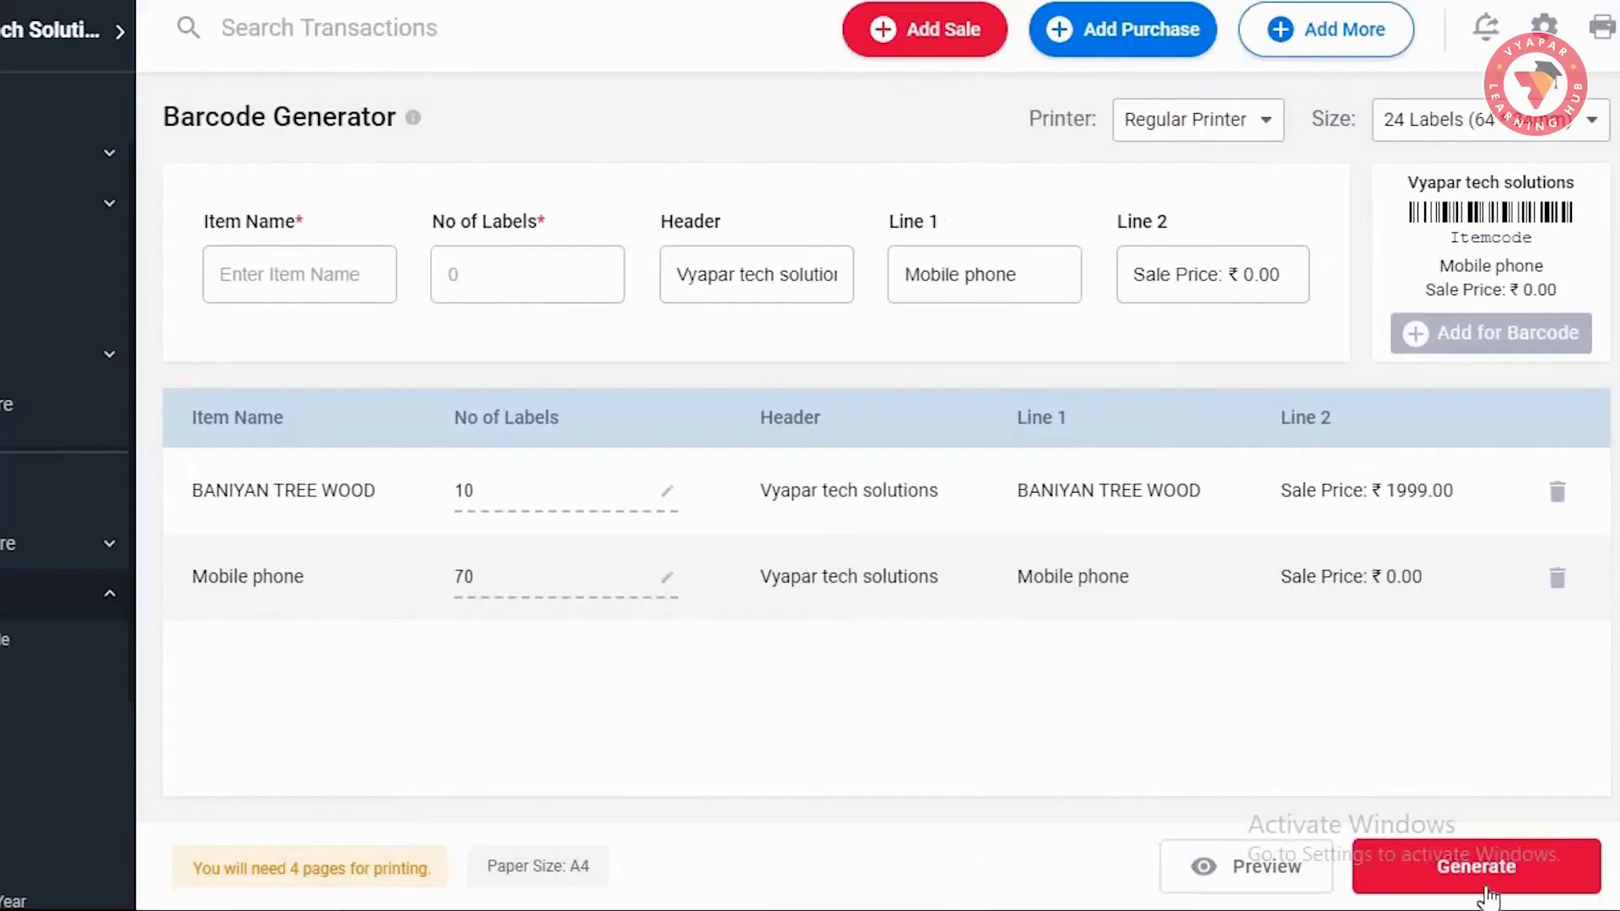
# - Generate the barcode labels and save them as a PDF in the Documents folder under the suggested file name
pyautogui.click(1561, 886)
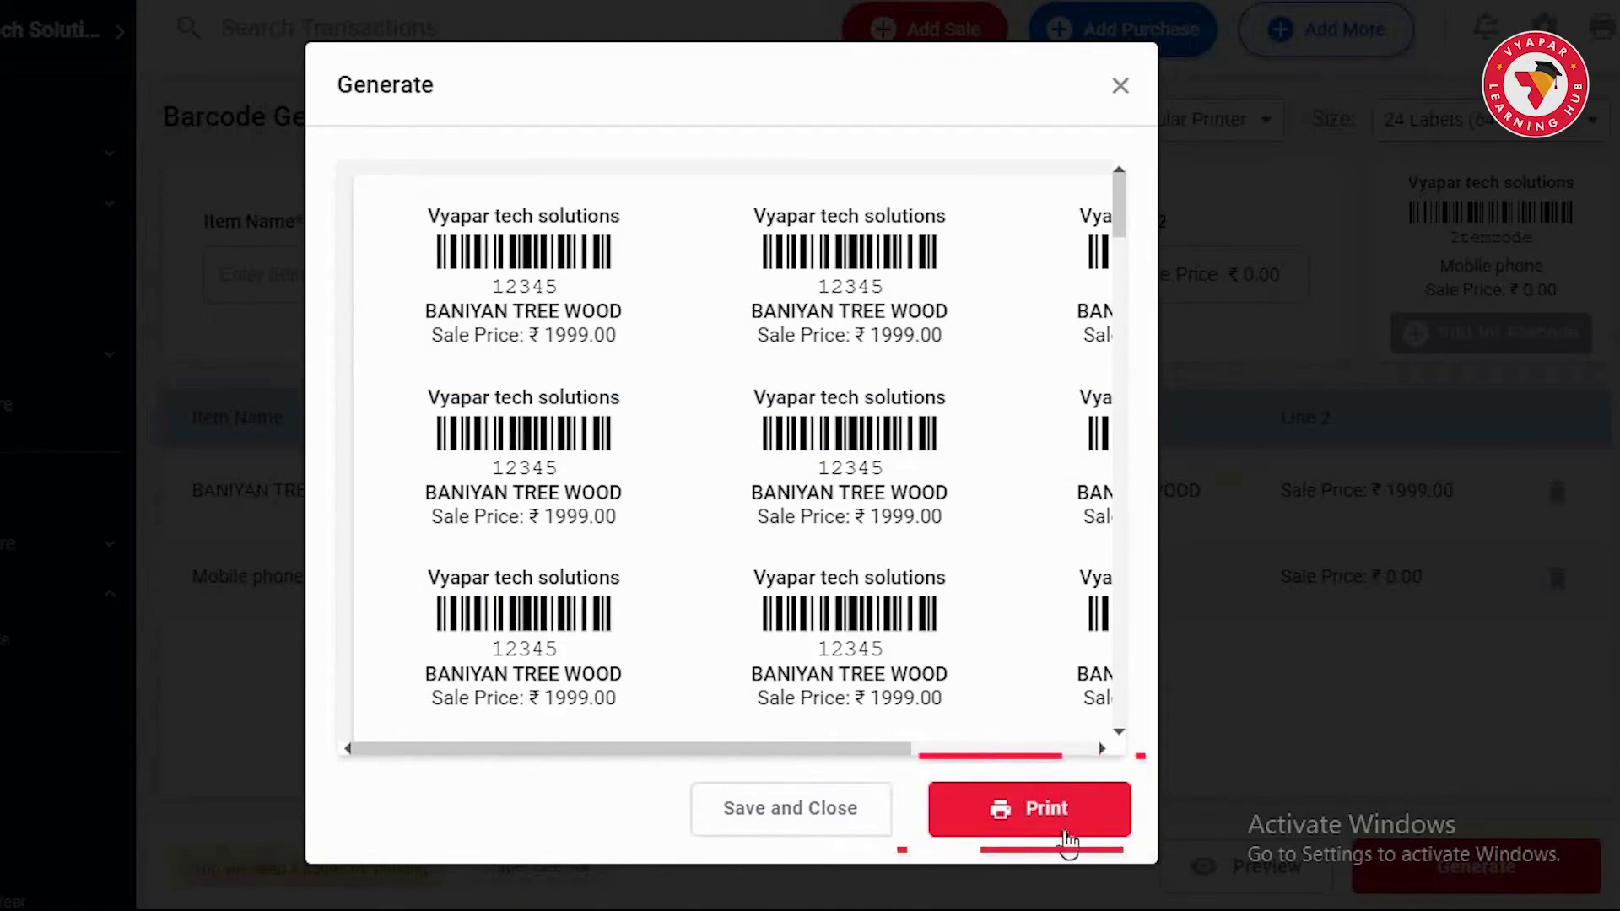
pyautogui.click(830, 822)
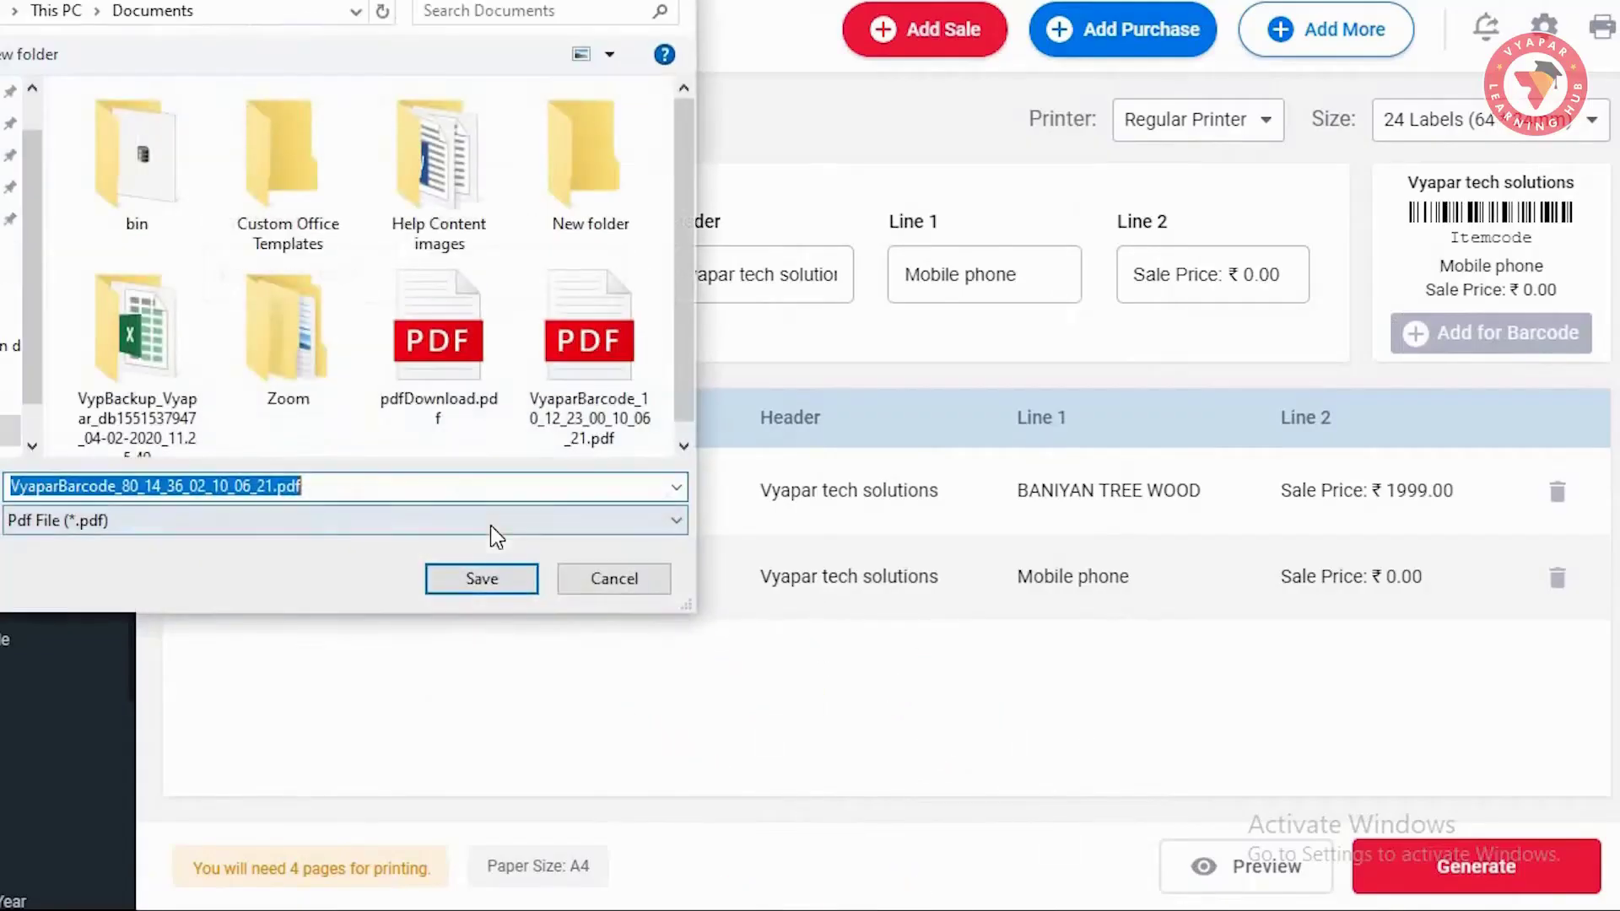
pyautogui.click(483, 580)
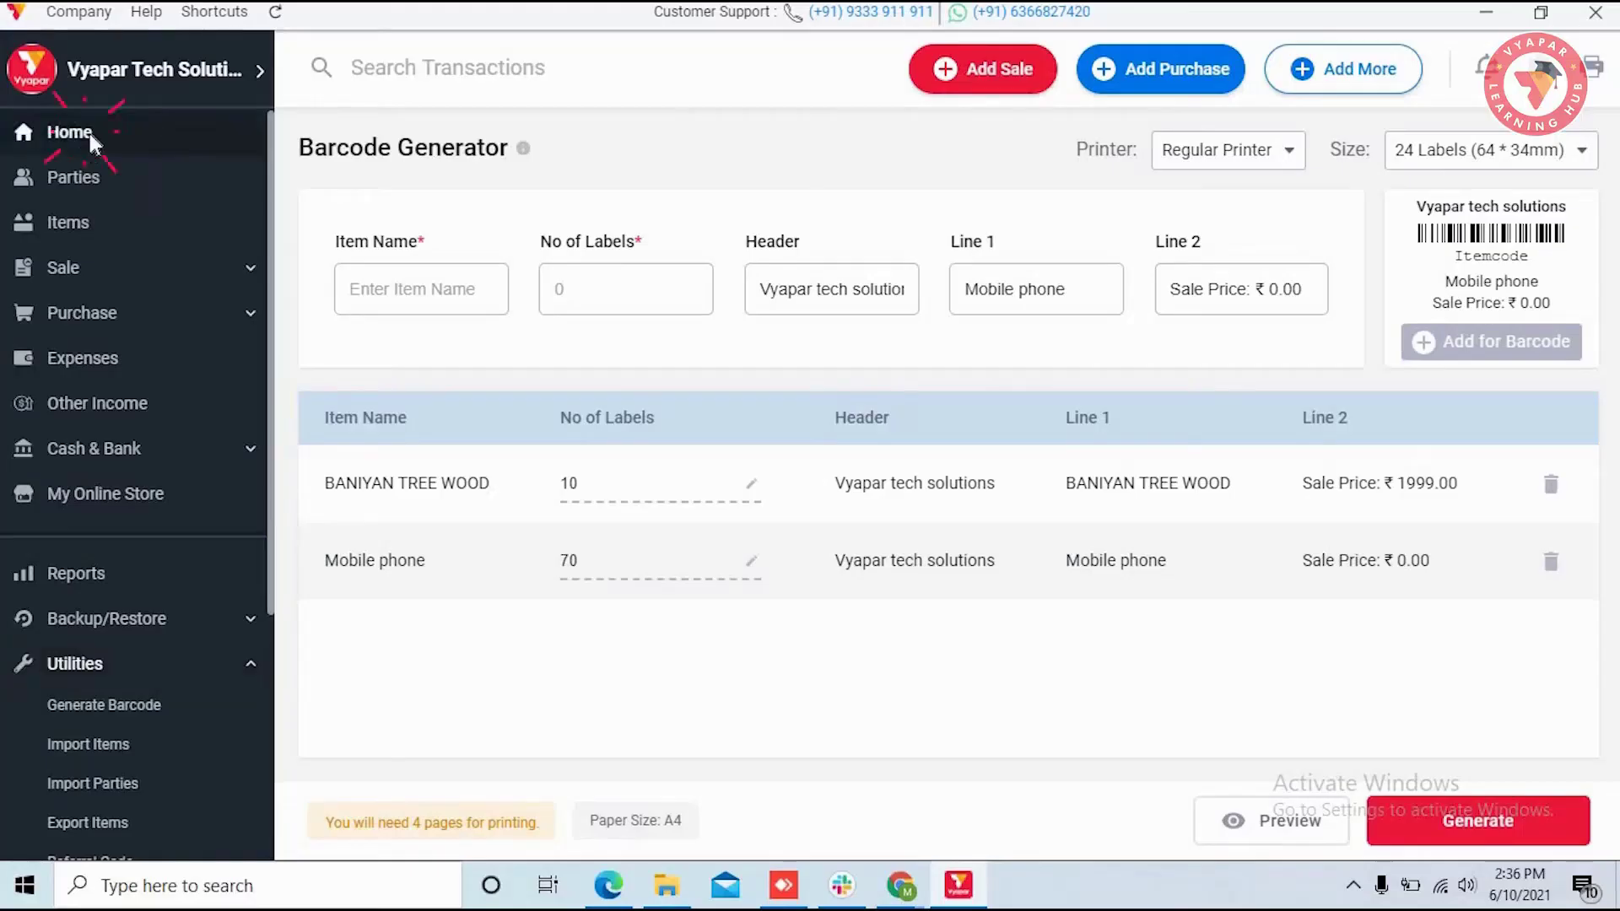
# - Leave for the home page, reopen the barcode generator and set the printer type to Label Printer
pyautogui.click(89, 134)
pyautogui.click(869, 437)
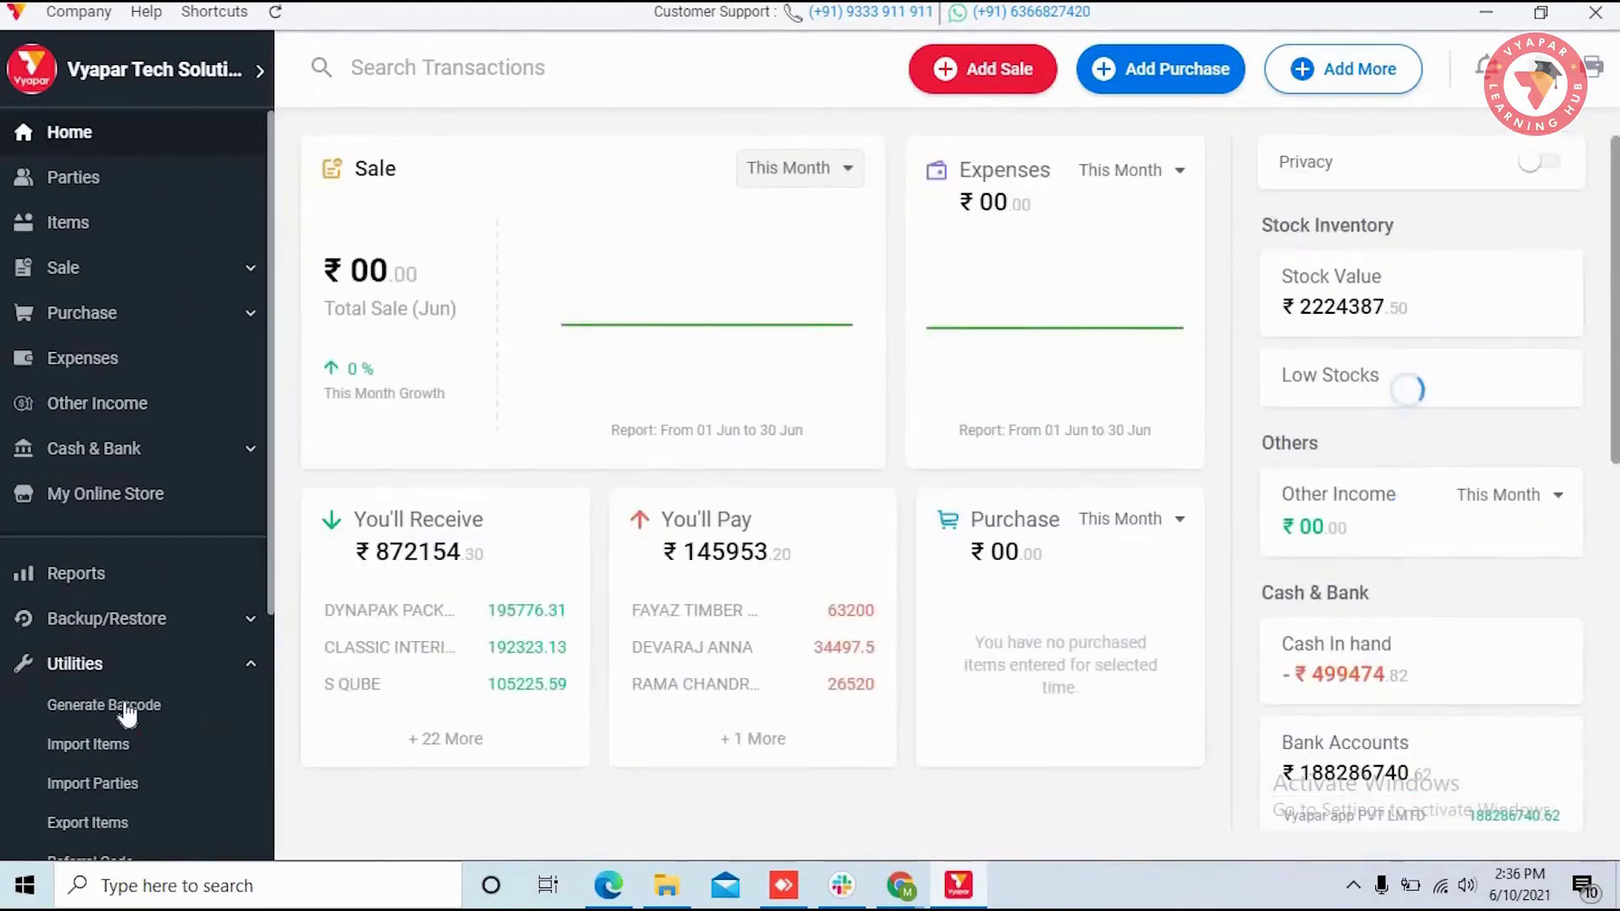
pyautogui.click(125, 711)
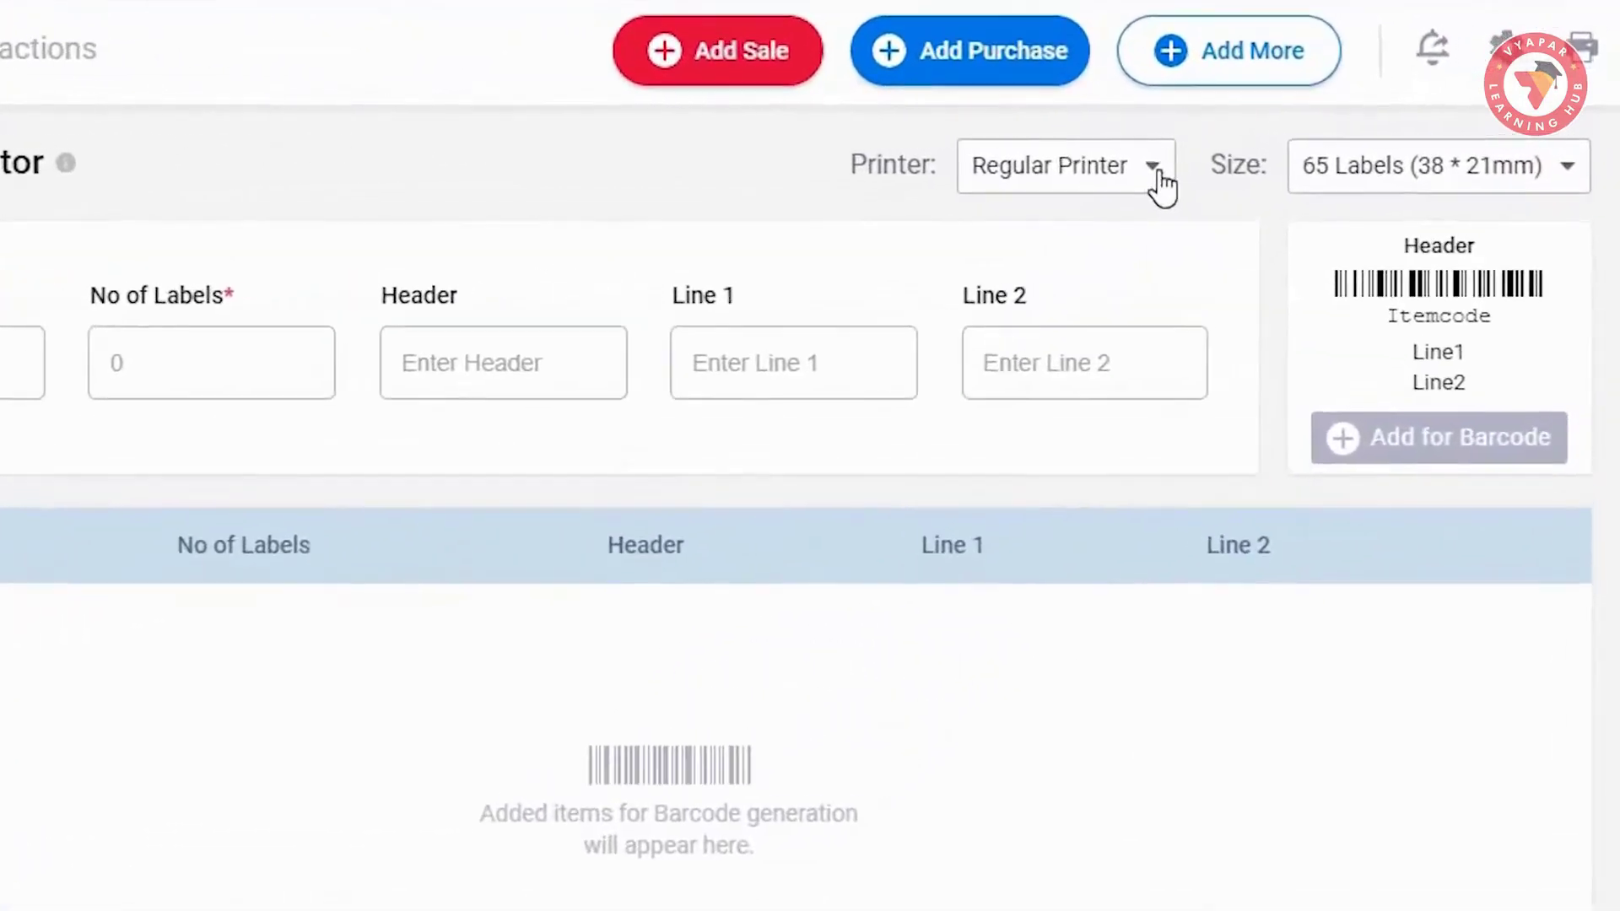
pyautogui.click(1283, 148)
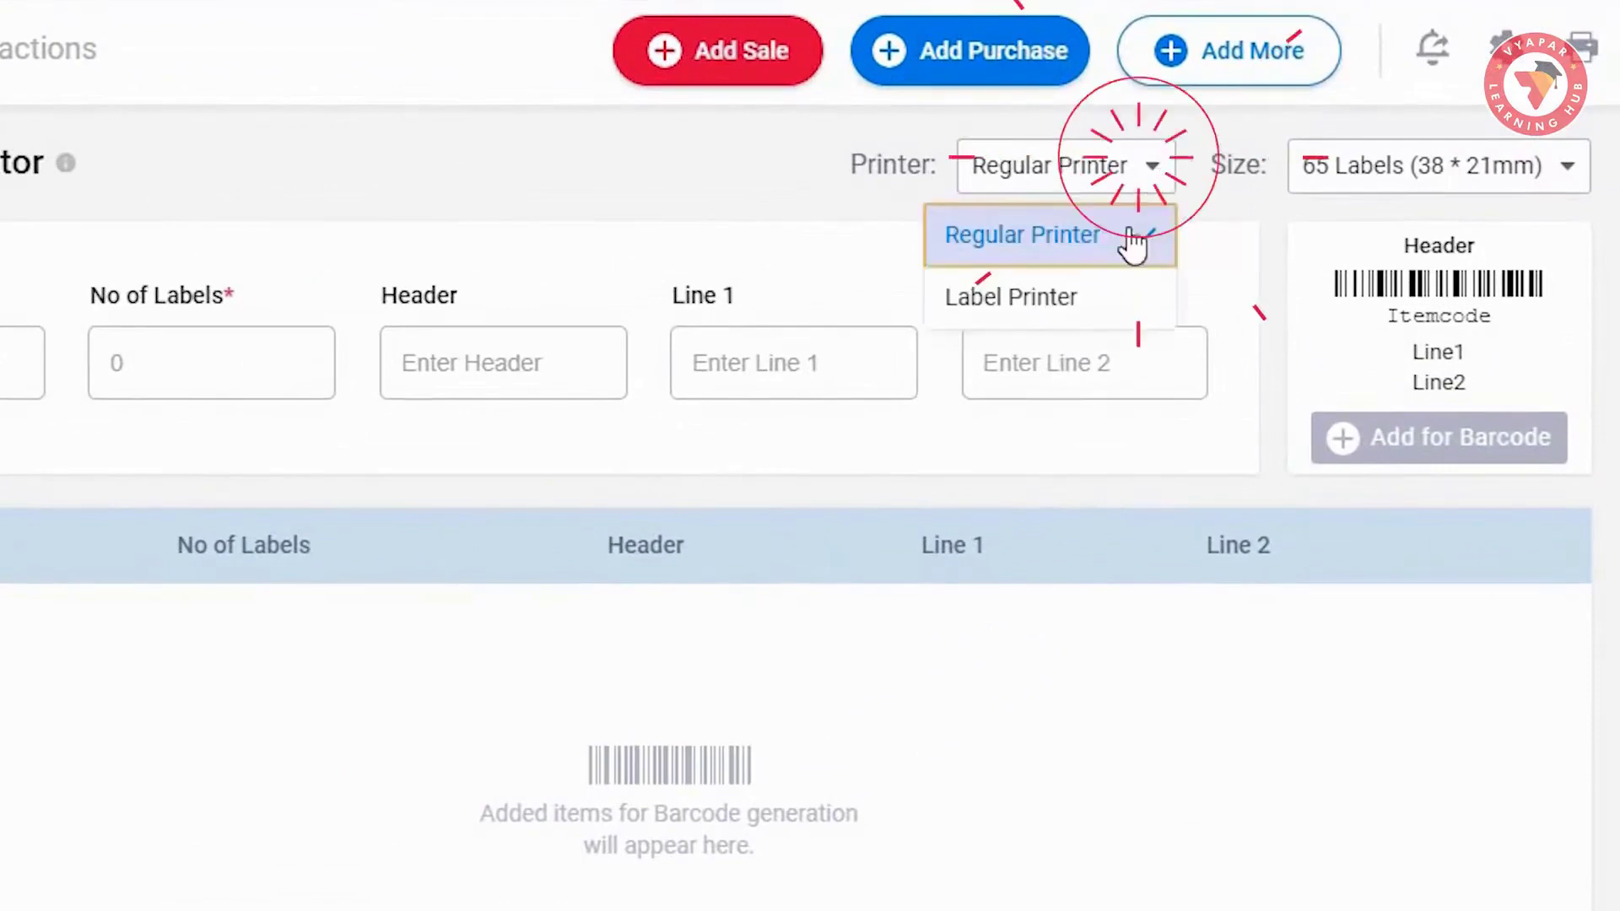
pyautogui.click(1094, 314)
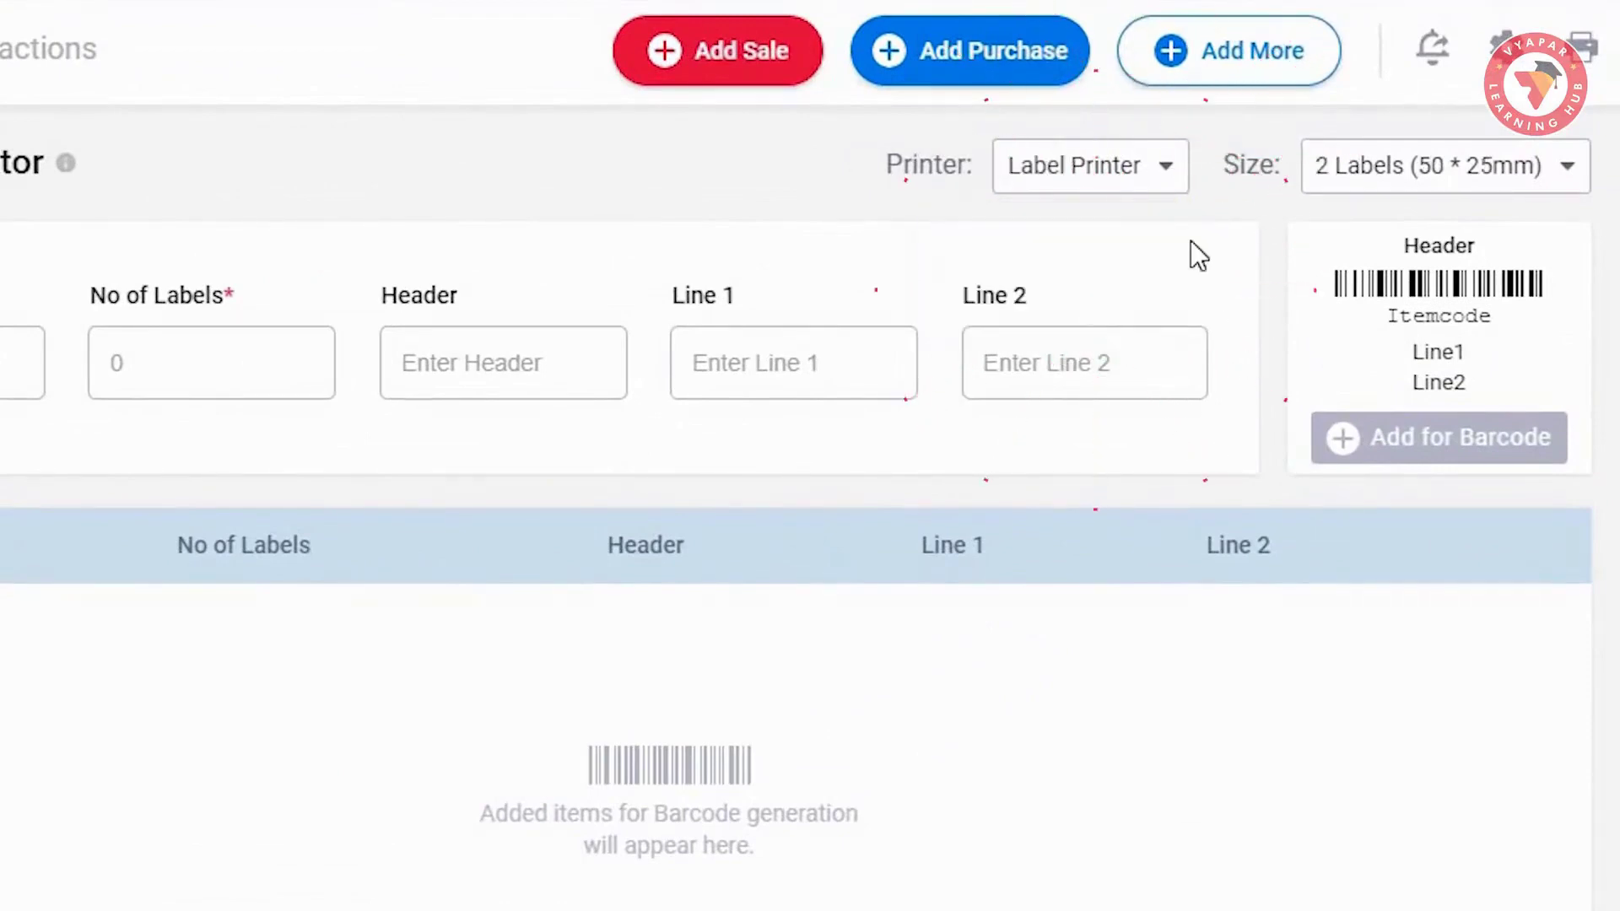
# - Choose the label size 2 Labels (50 * 25mm) and enter the item BANIYAN TREE WOOD with 4 labels
pyautogui.click(1565, 186)
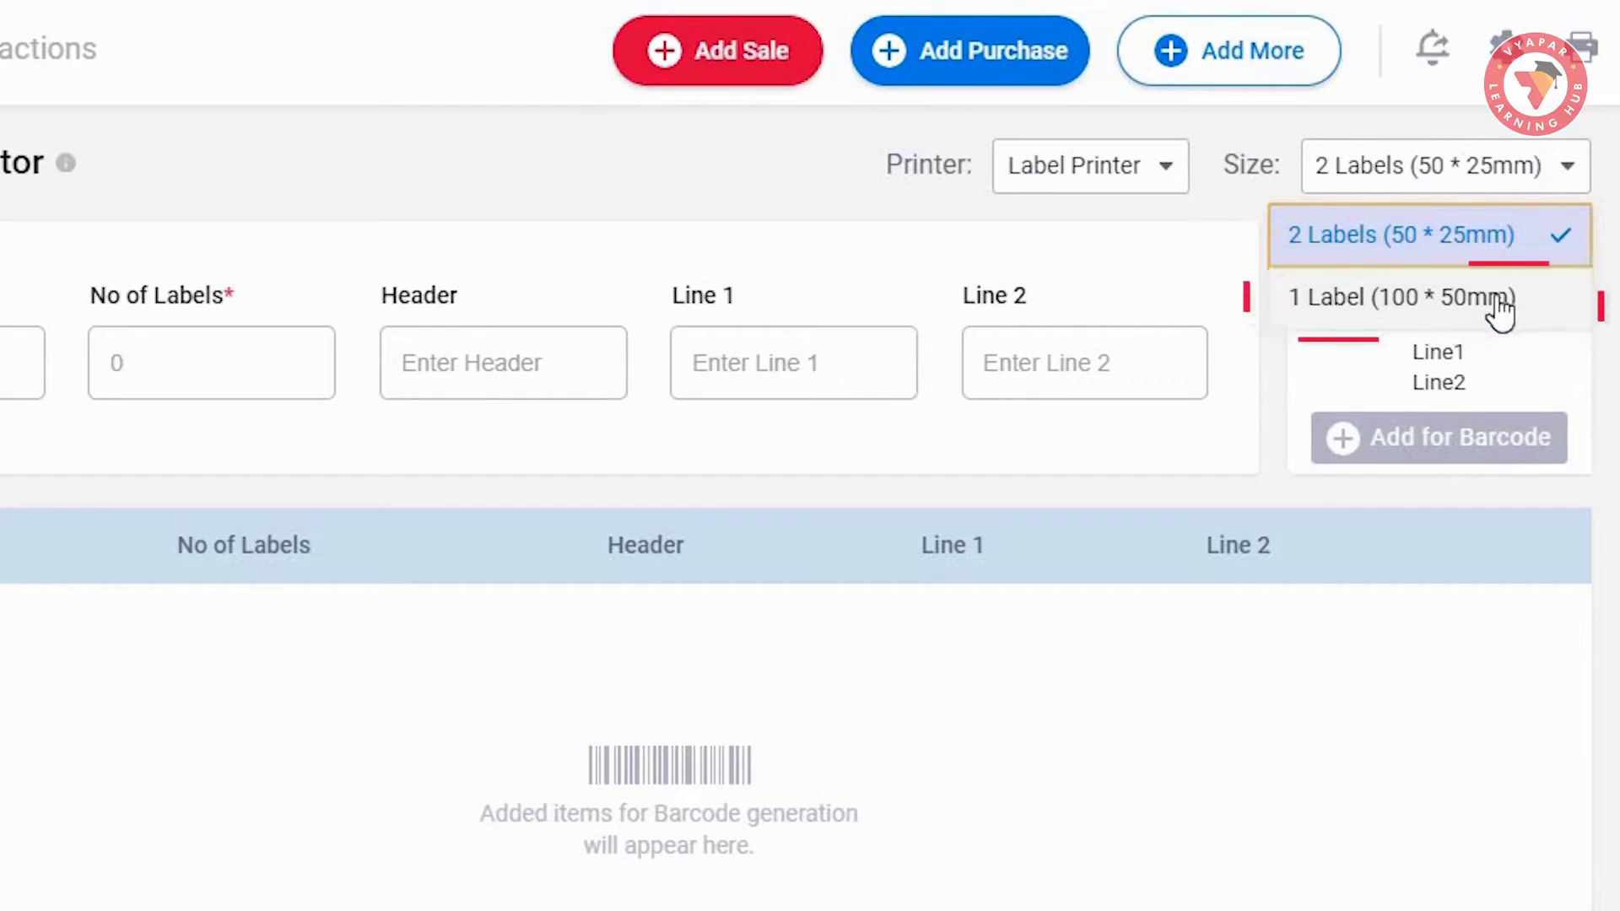
pyautogui.click(1447, 254)
pyautogui.click(21, 363)
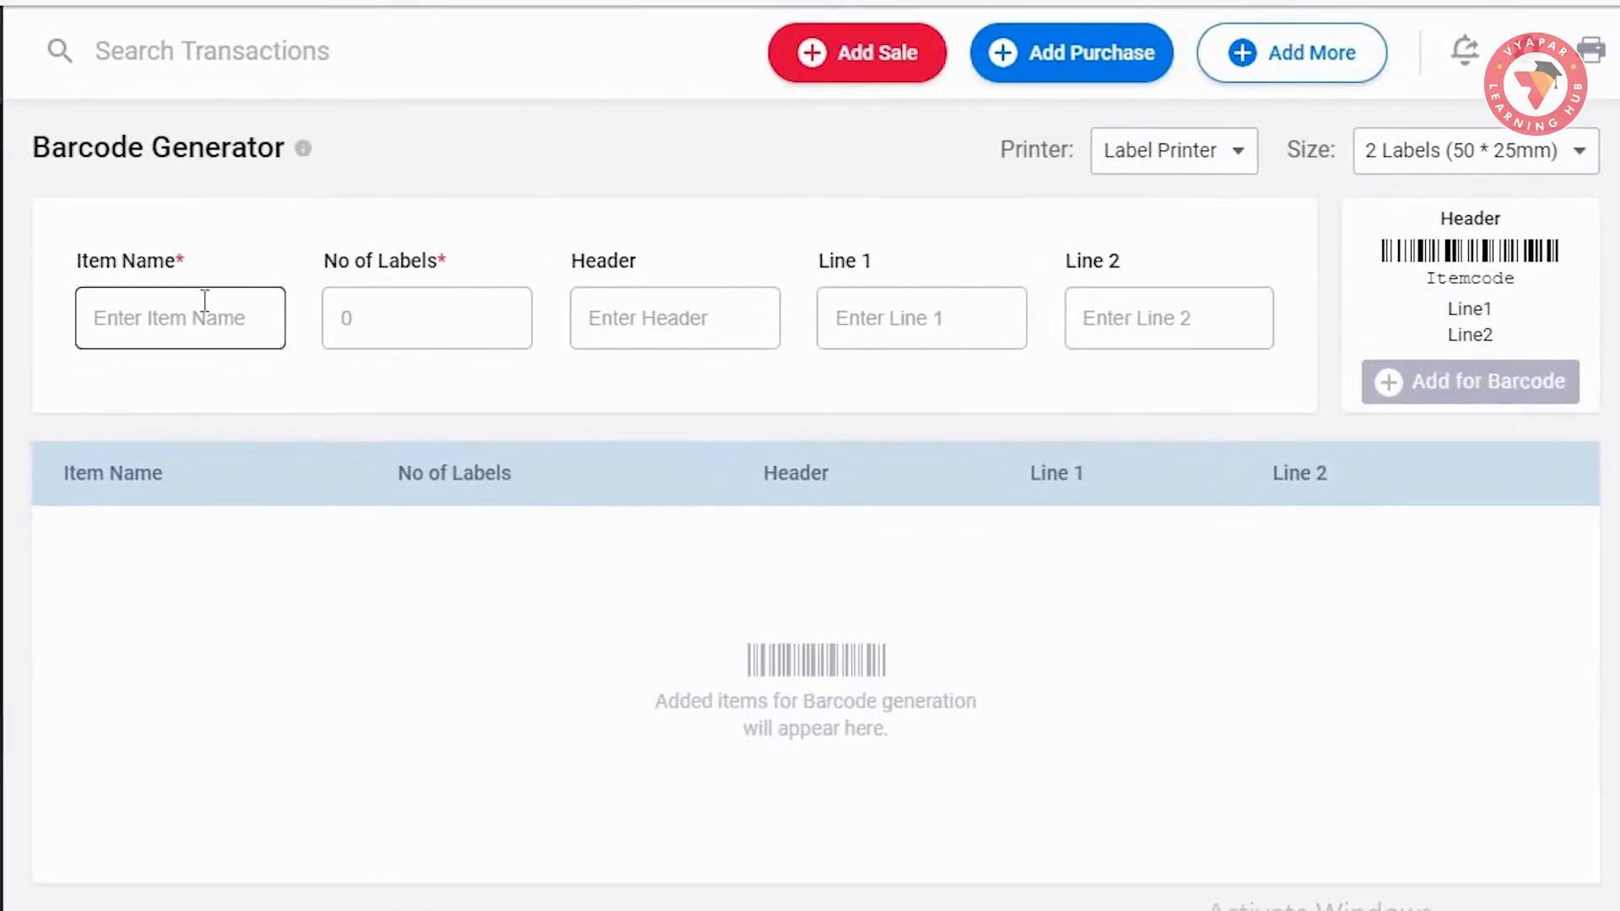
pyautogui.write('BANIYAN TREE W')
pyautogui.click(416, 321)
pyautogui.write('4')
# - Set the header to the company name, Line 1 to the item name and Line 2 to the sale price, then add the item for barcode
pyautogui.click(760, 325)
pyautogui.click(760, 369)
pyautogui.click(928, 325)
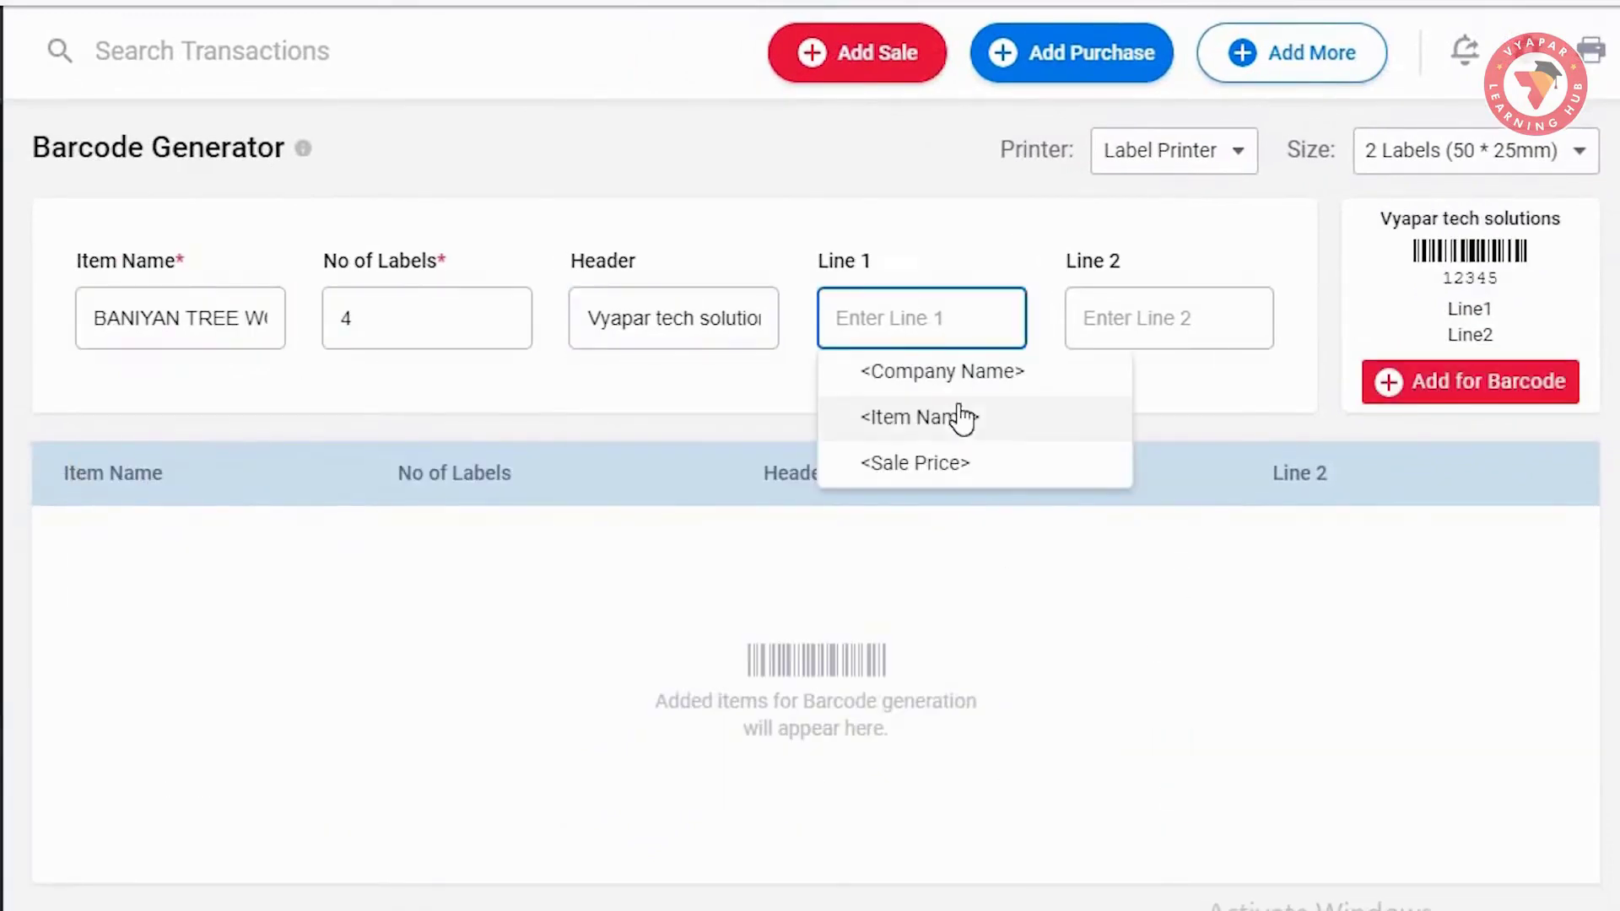
pyautogui.click(958, 416)
pyautogui.click(1174, 333)
pyautogui.click(1185, 463)
pyautogui.press('Tab')
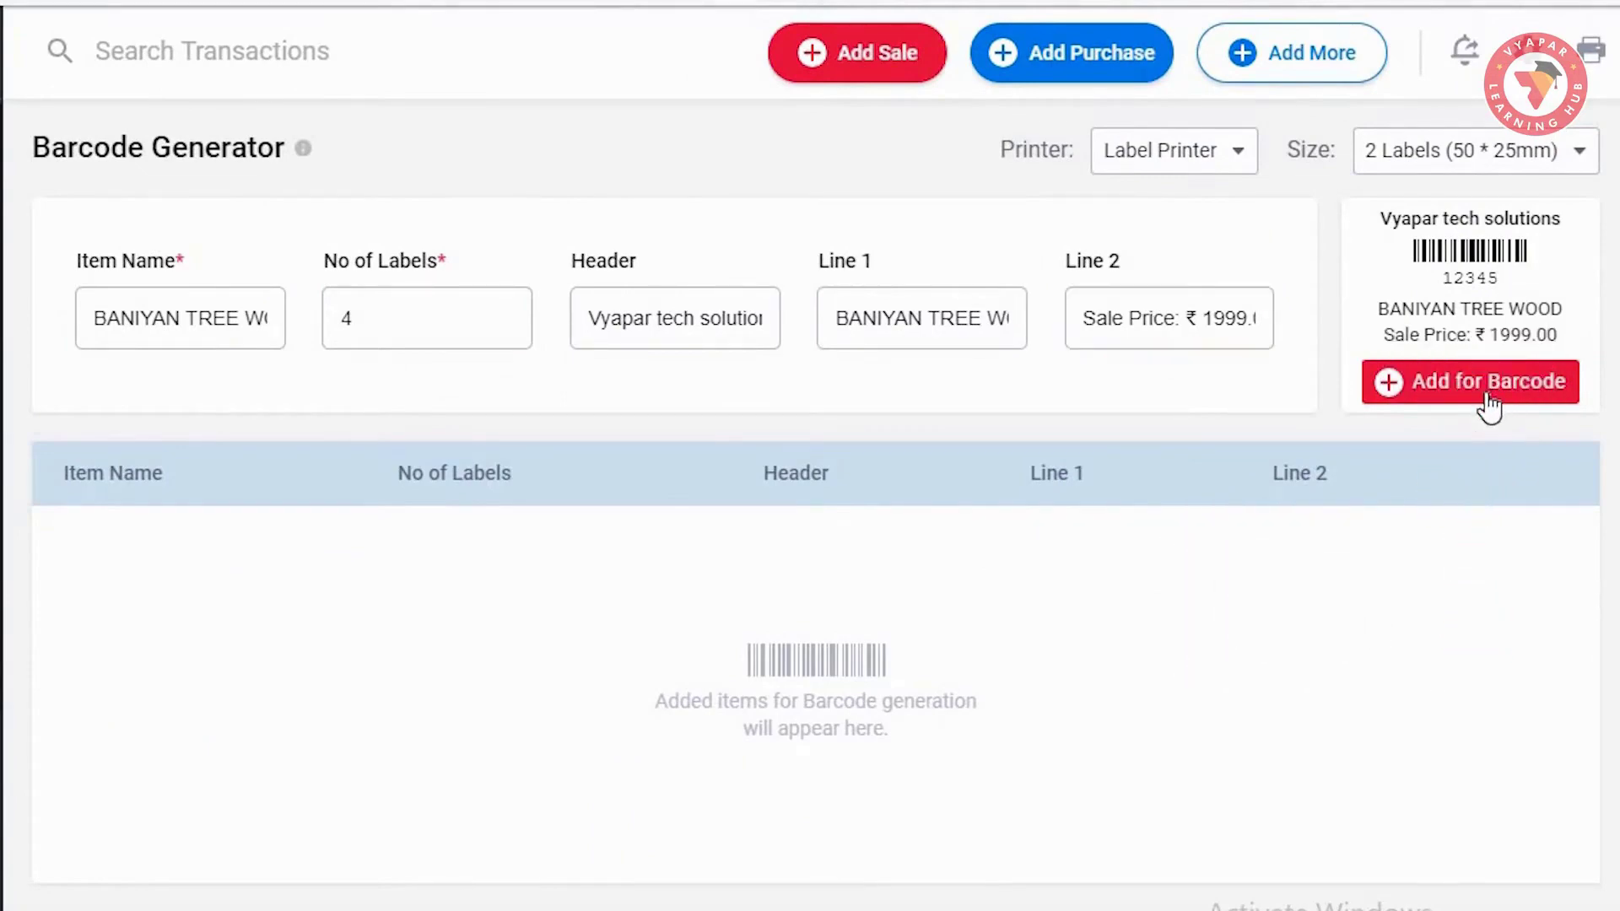
pyautogui.click(1489, 409)
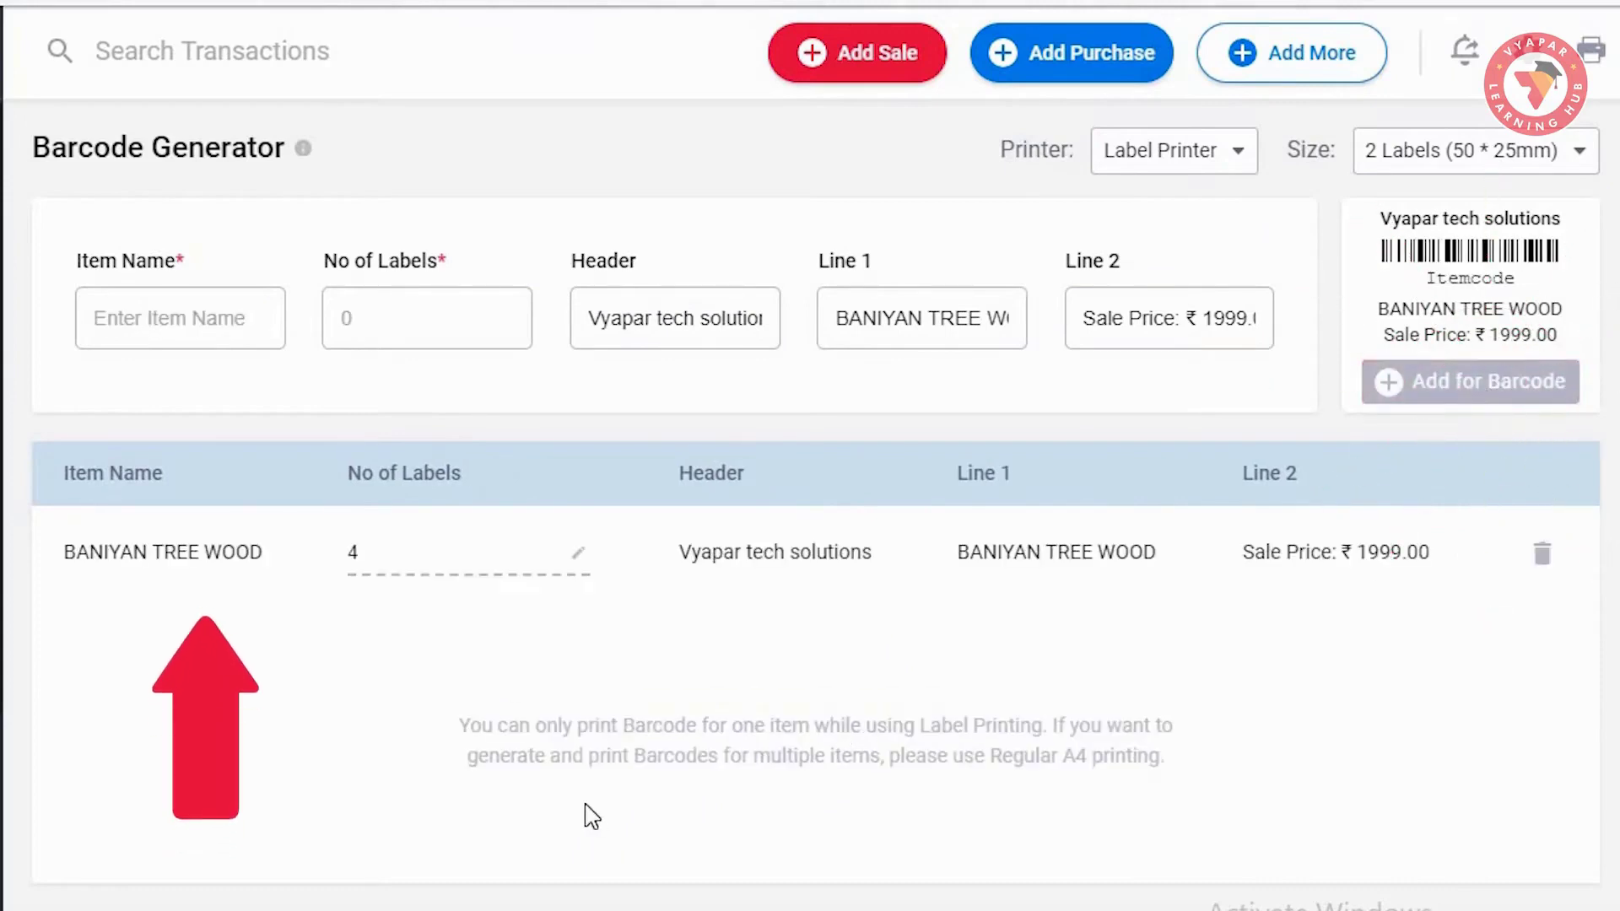
# - Try to add BANIYAN TREE WOOD again with 5 labels, and dismiss replacing the item already in the list
pyautogui.click(194, 319)
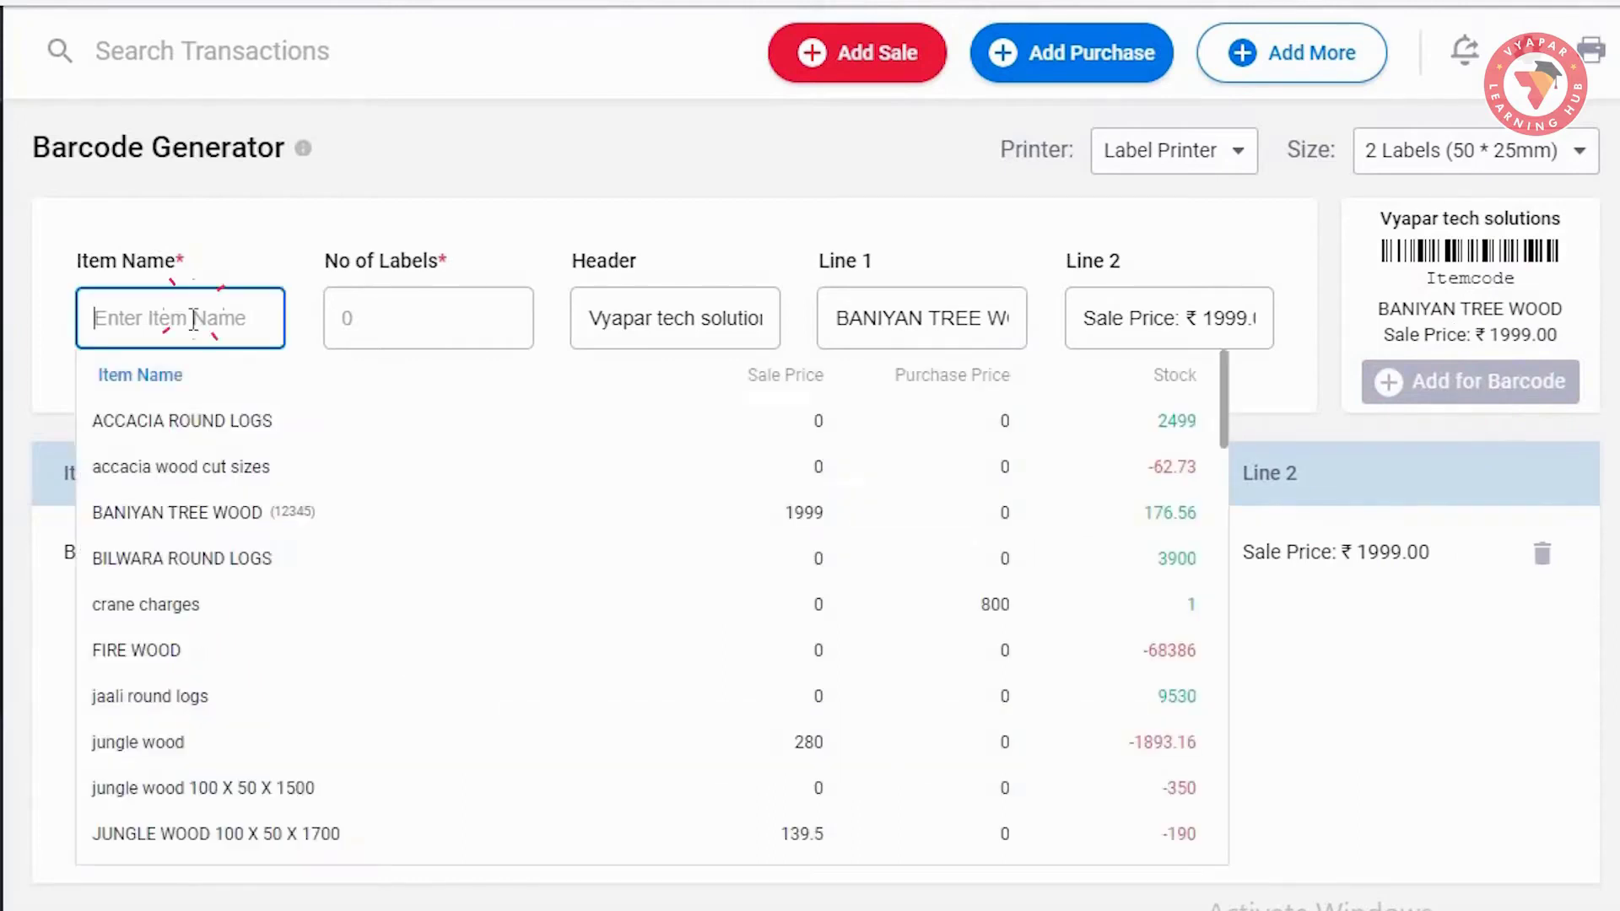
pyautogui.click(211, 517)
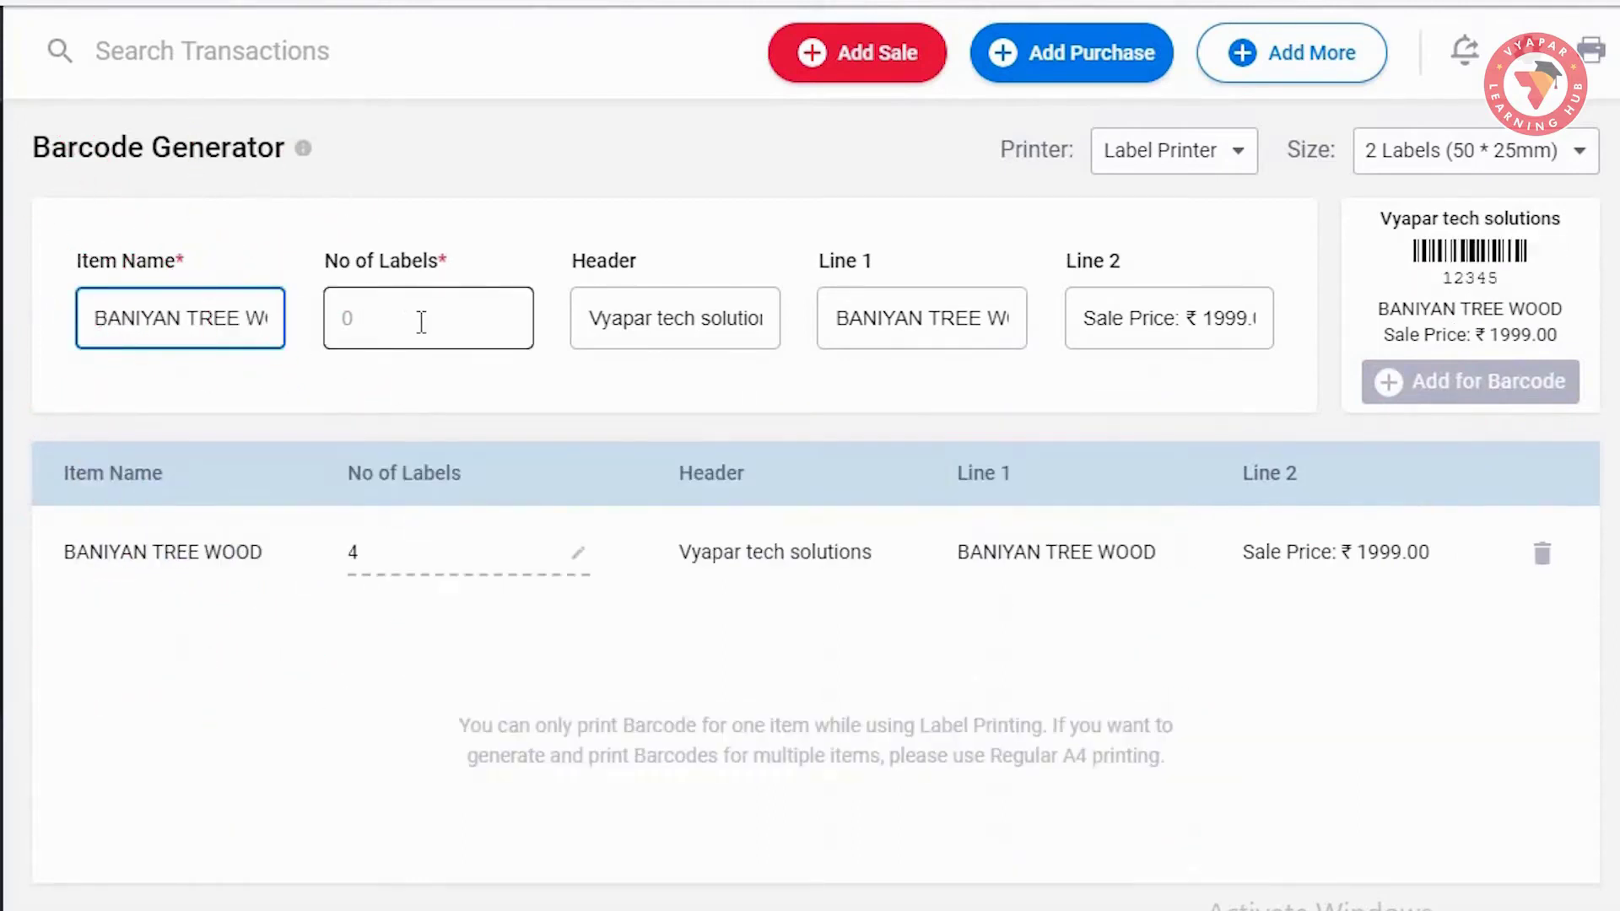
pyautogui.click(421, 321)
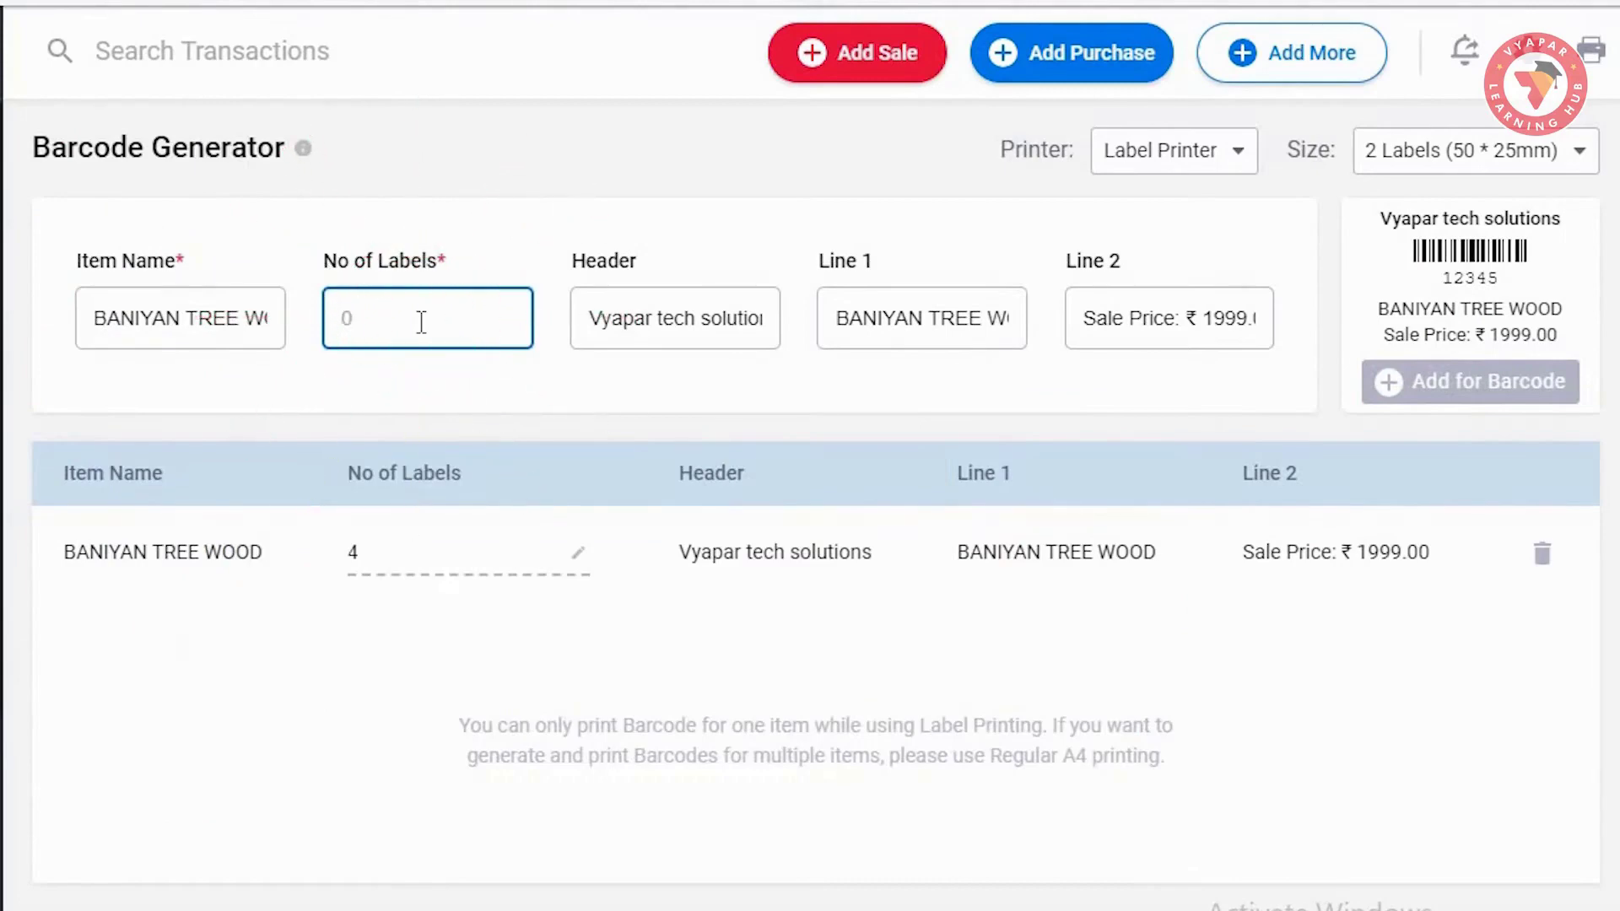
pyautogui.write('5')
pyautogui.click(325, 616)
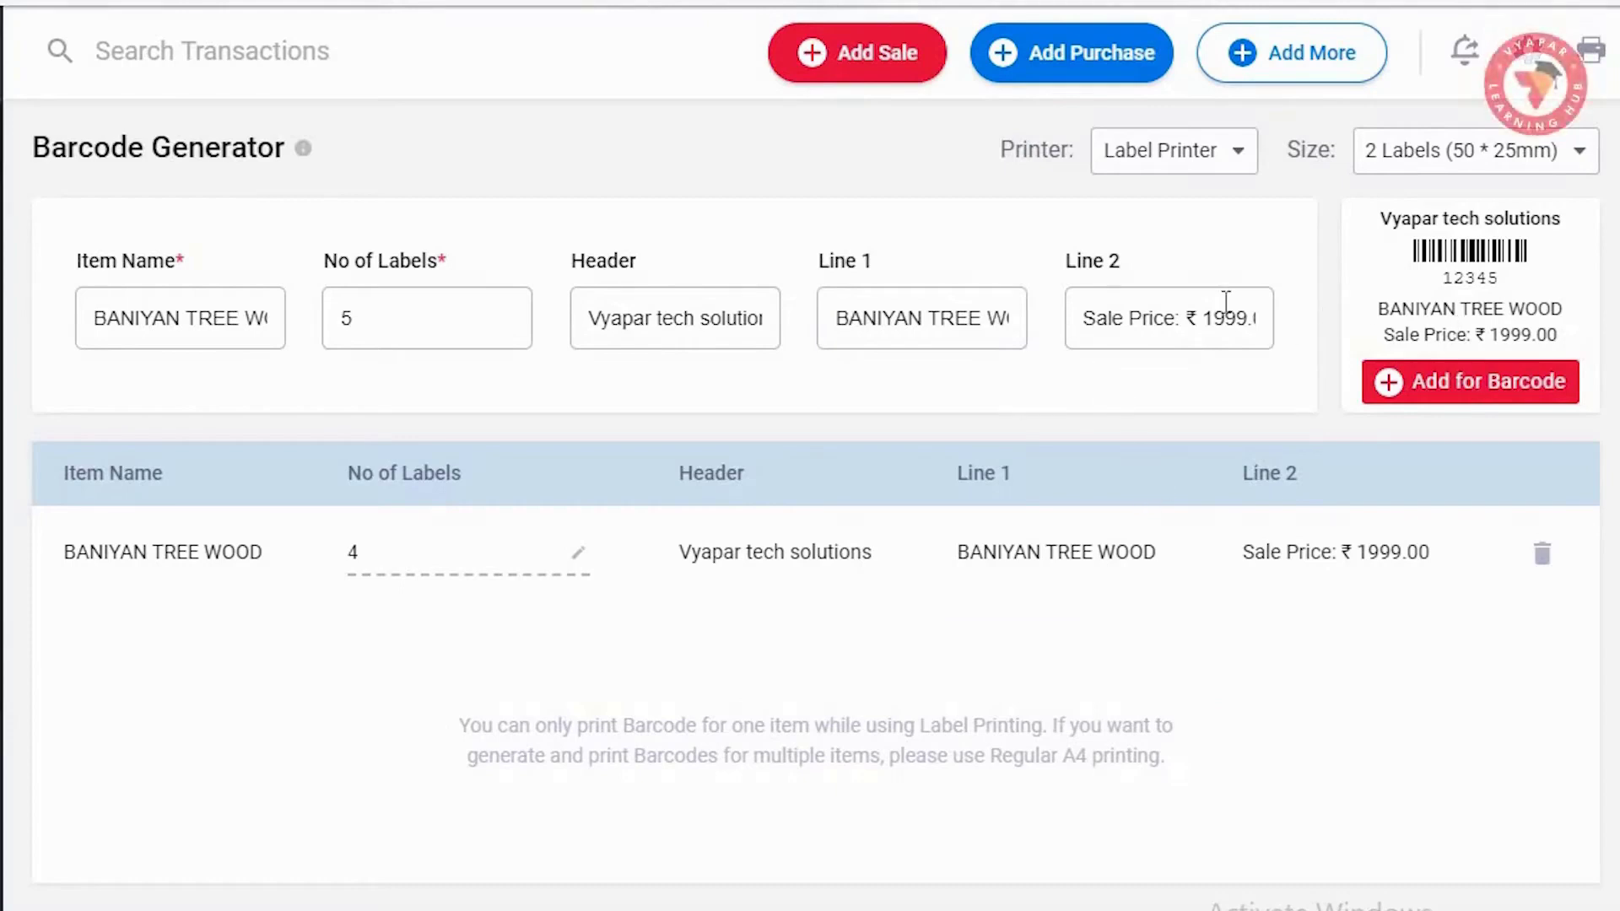
pyautogui.click(1466, 384)
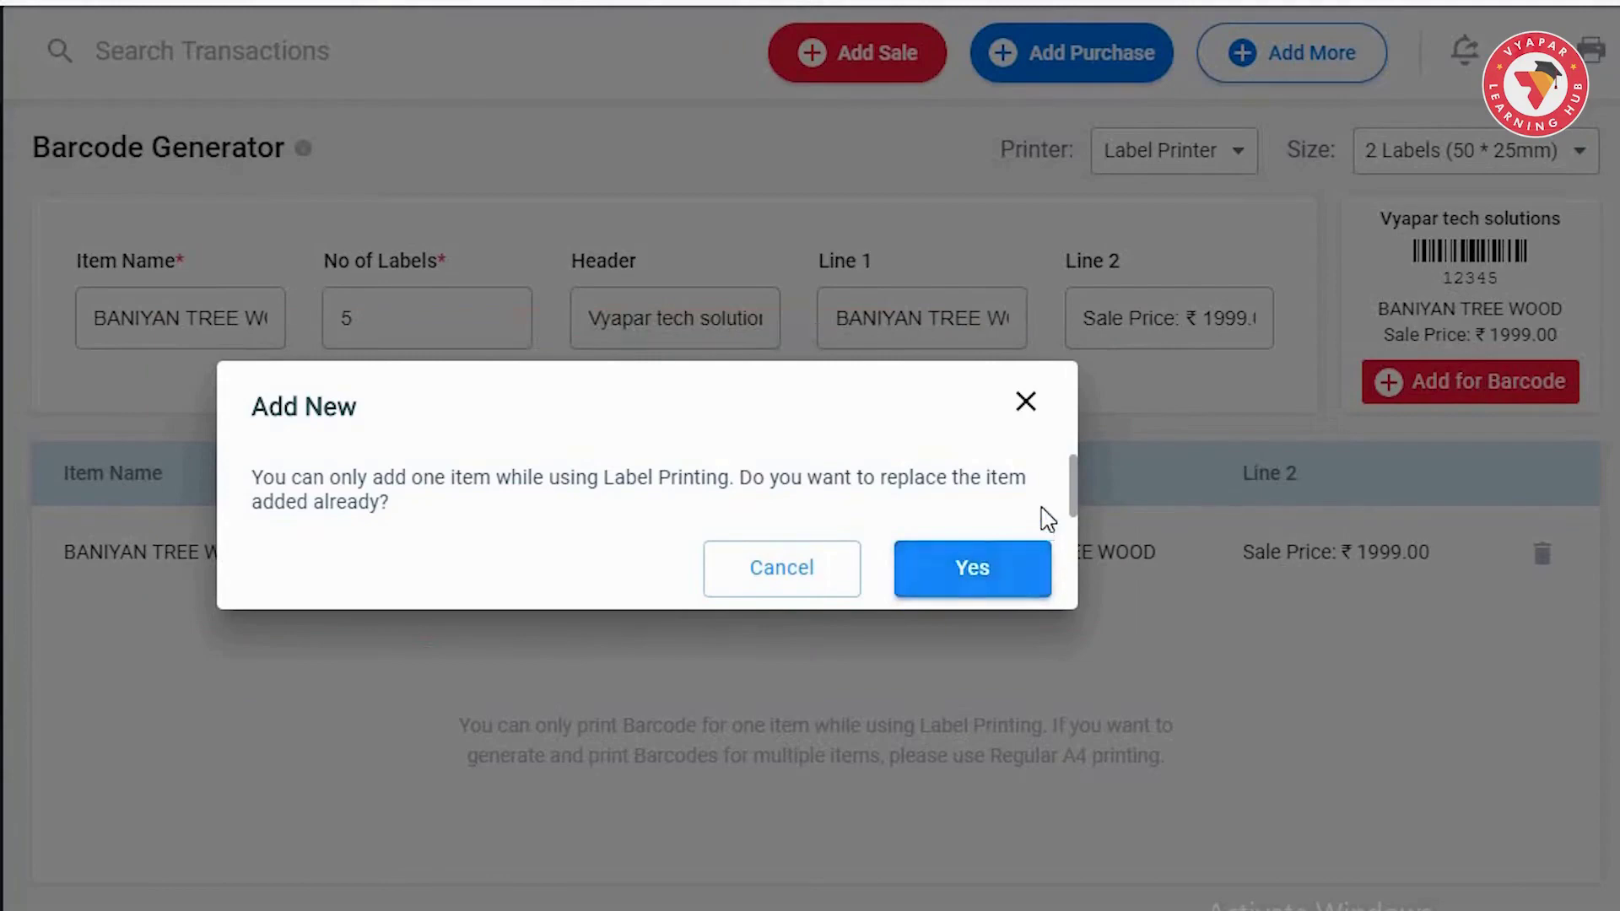
pyautogui.click(1025, 403)
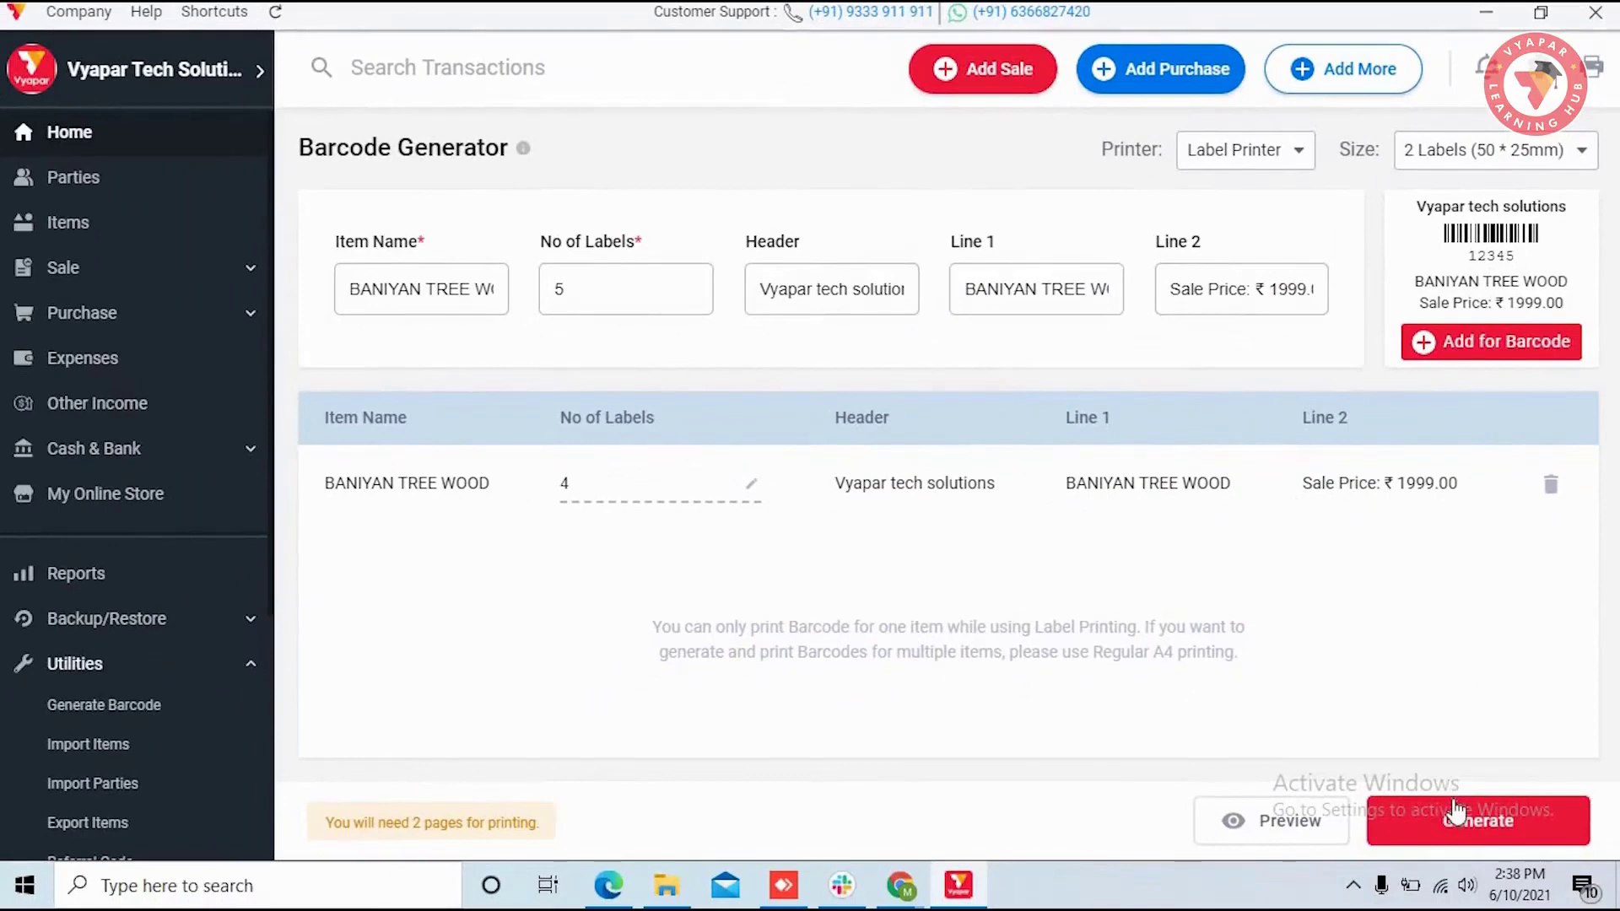
# - Generate the label printer barcodes and save them as a PNG in the Documents folder under the suggested file name
pyautogui.click(1451, 831)
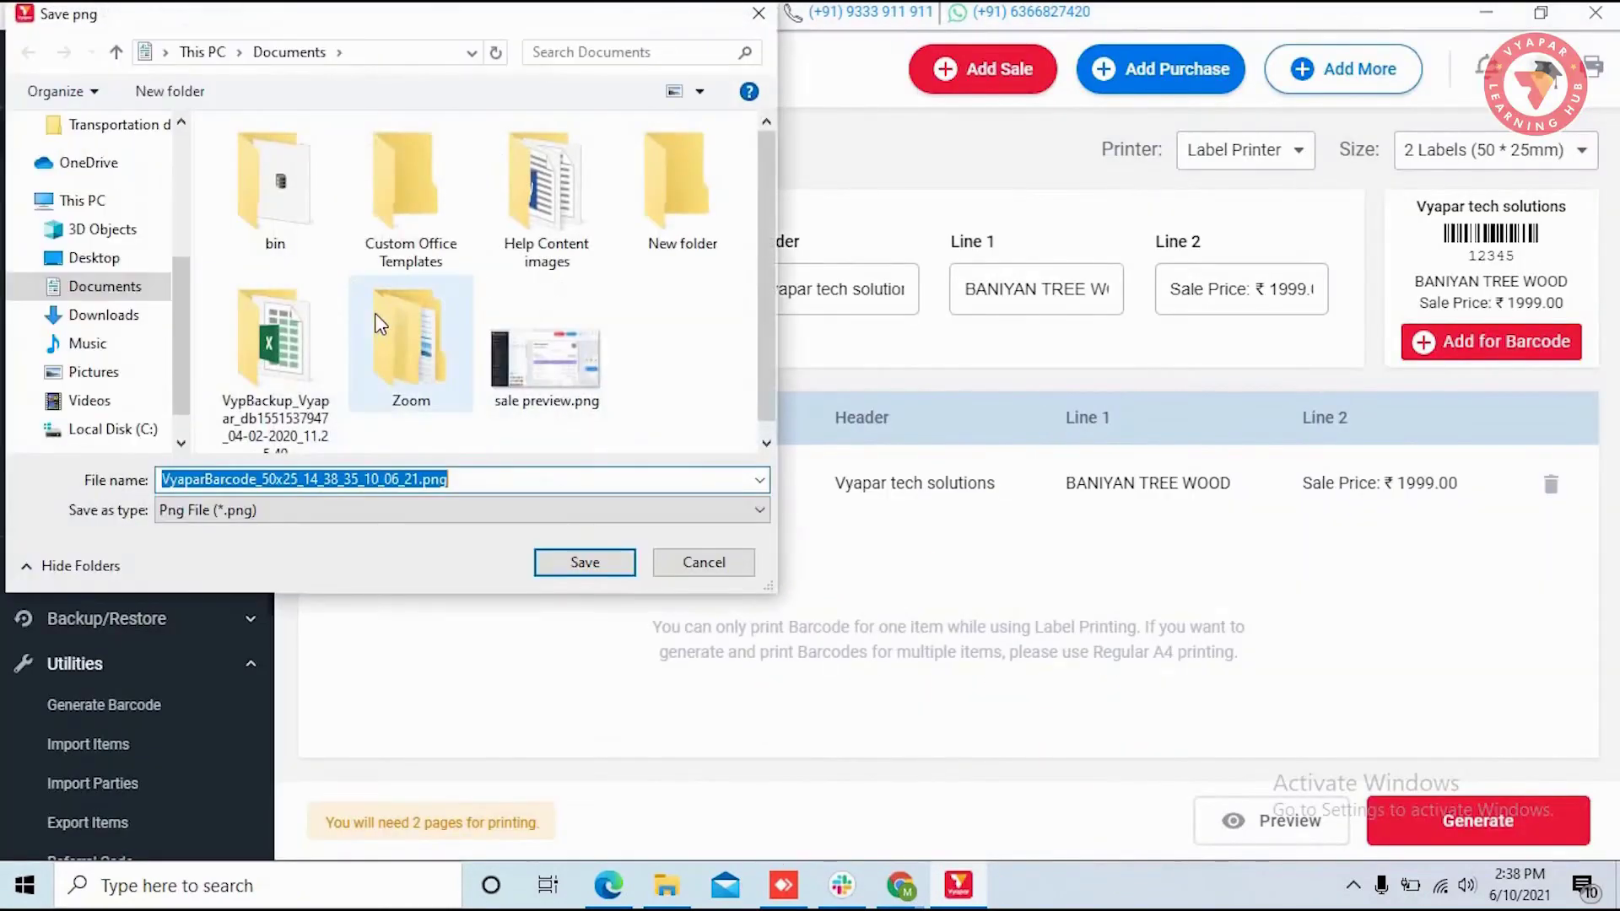
pyautogui.click(579, 559)
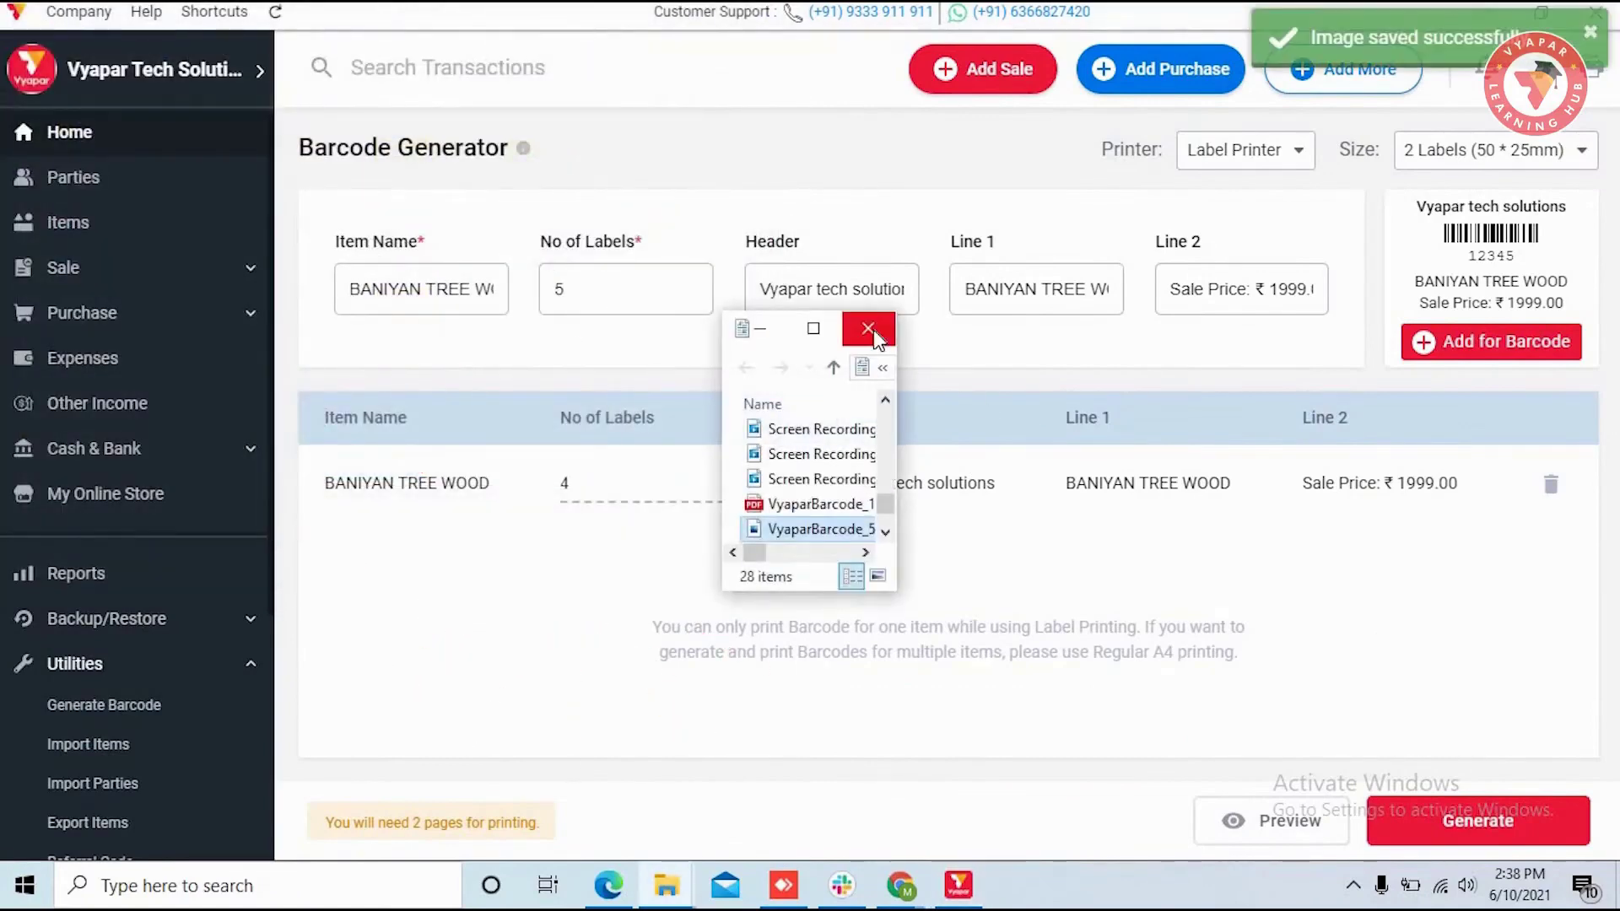
pyautogui.click(870, 329)
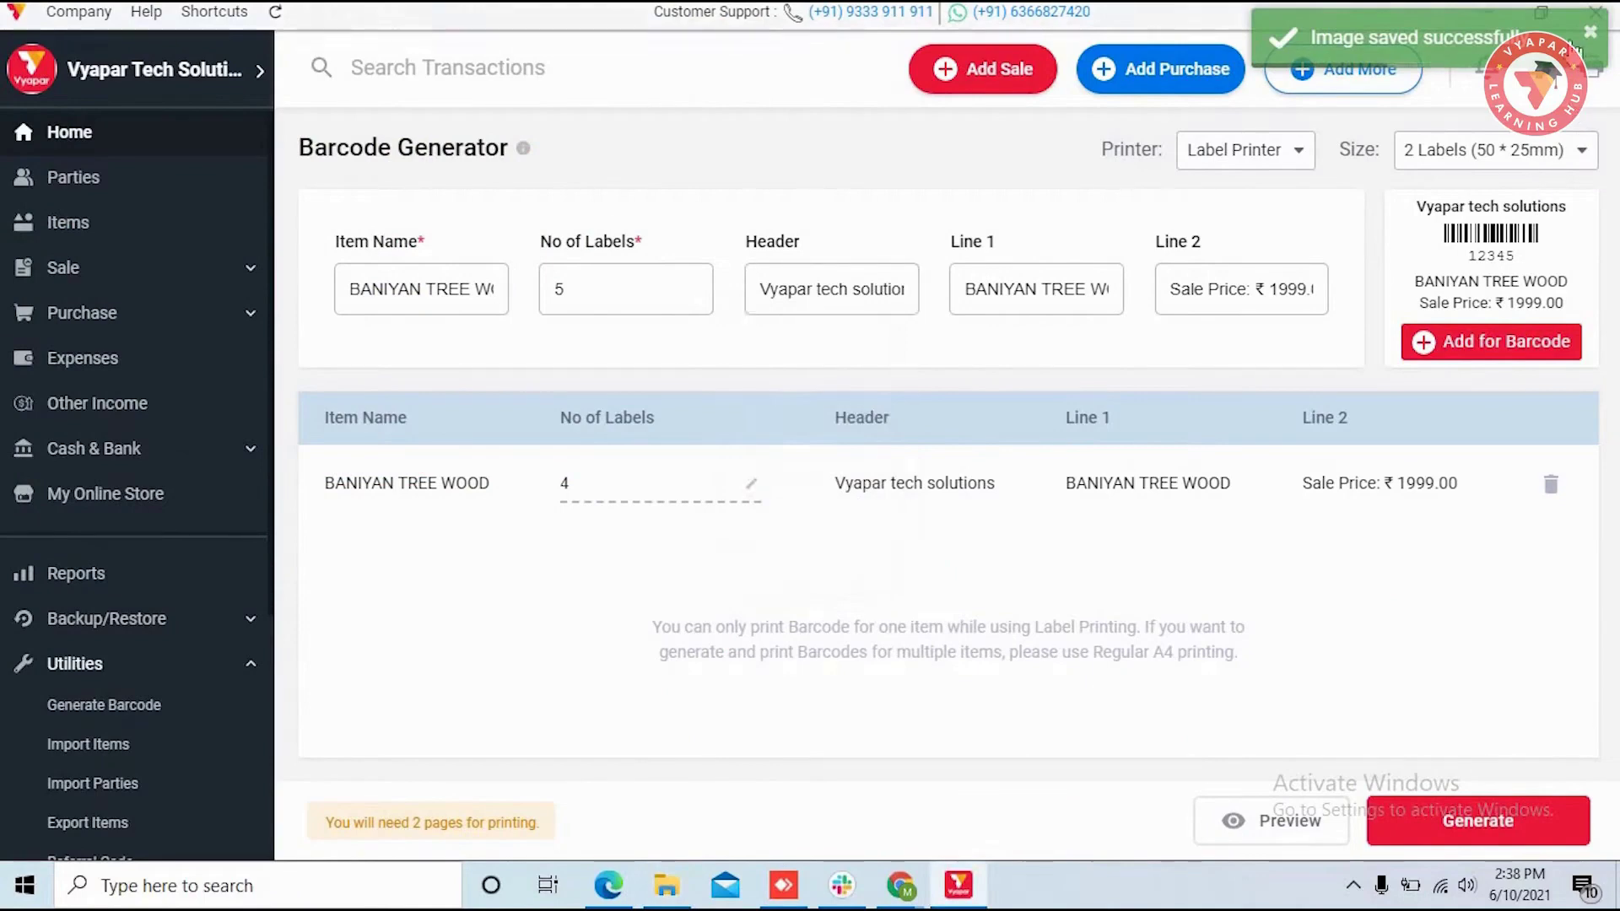
pyautogui.click(1591, 31)
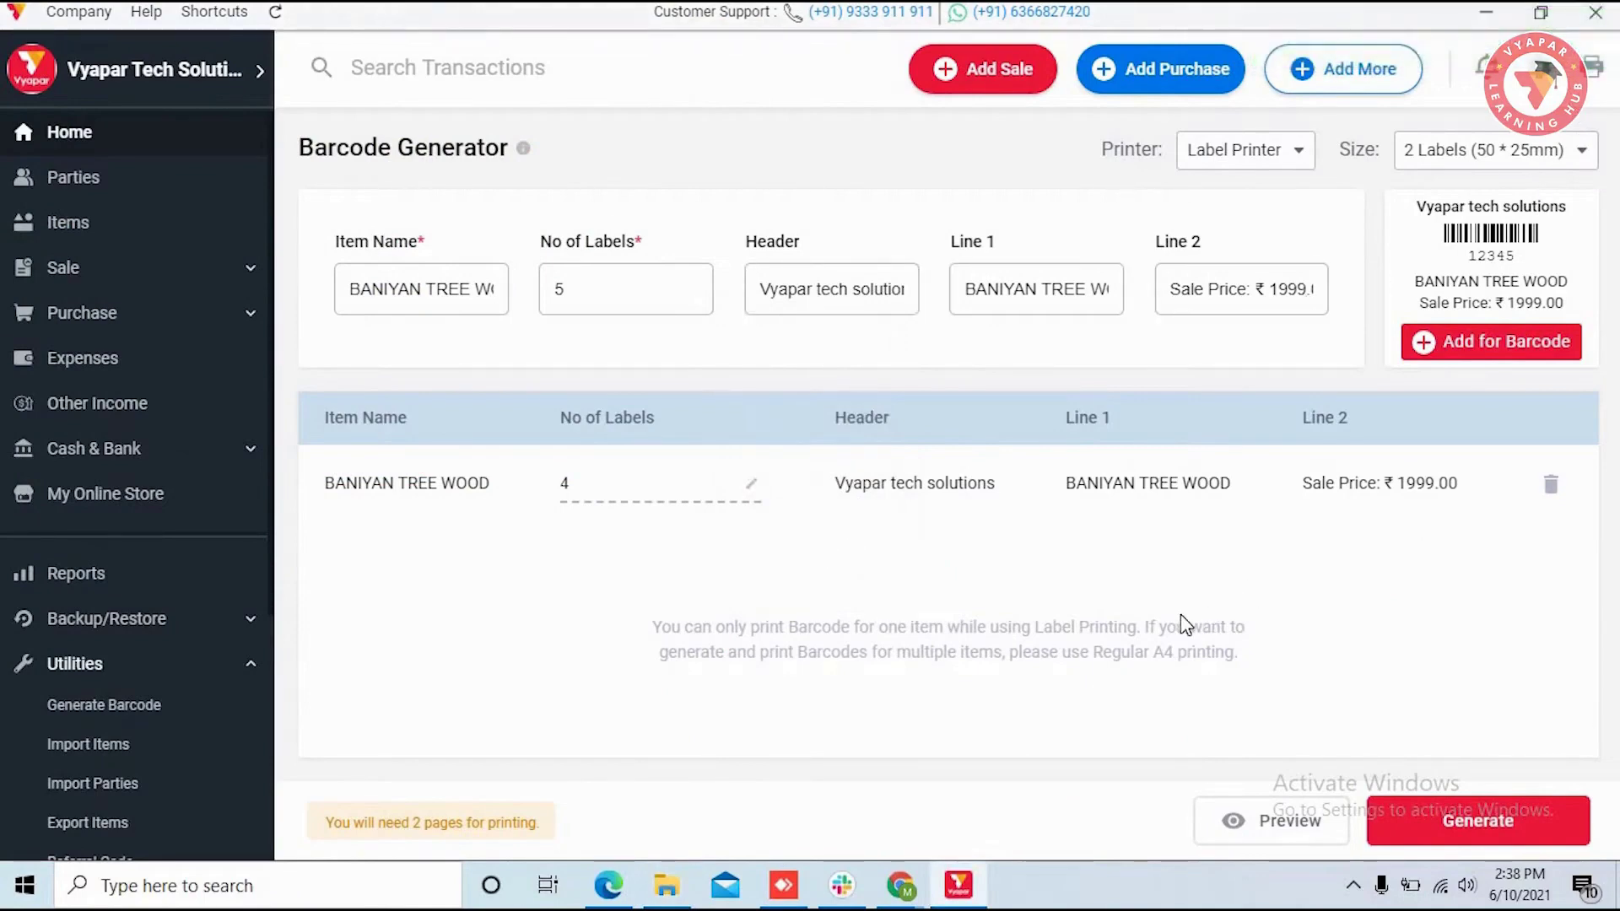
# - Start a new sale, discarding the current barcode entries, and open barcode scanning for the sale's items
pyautogui.click(1008, 87)
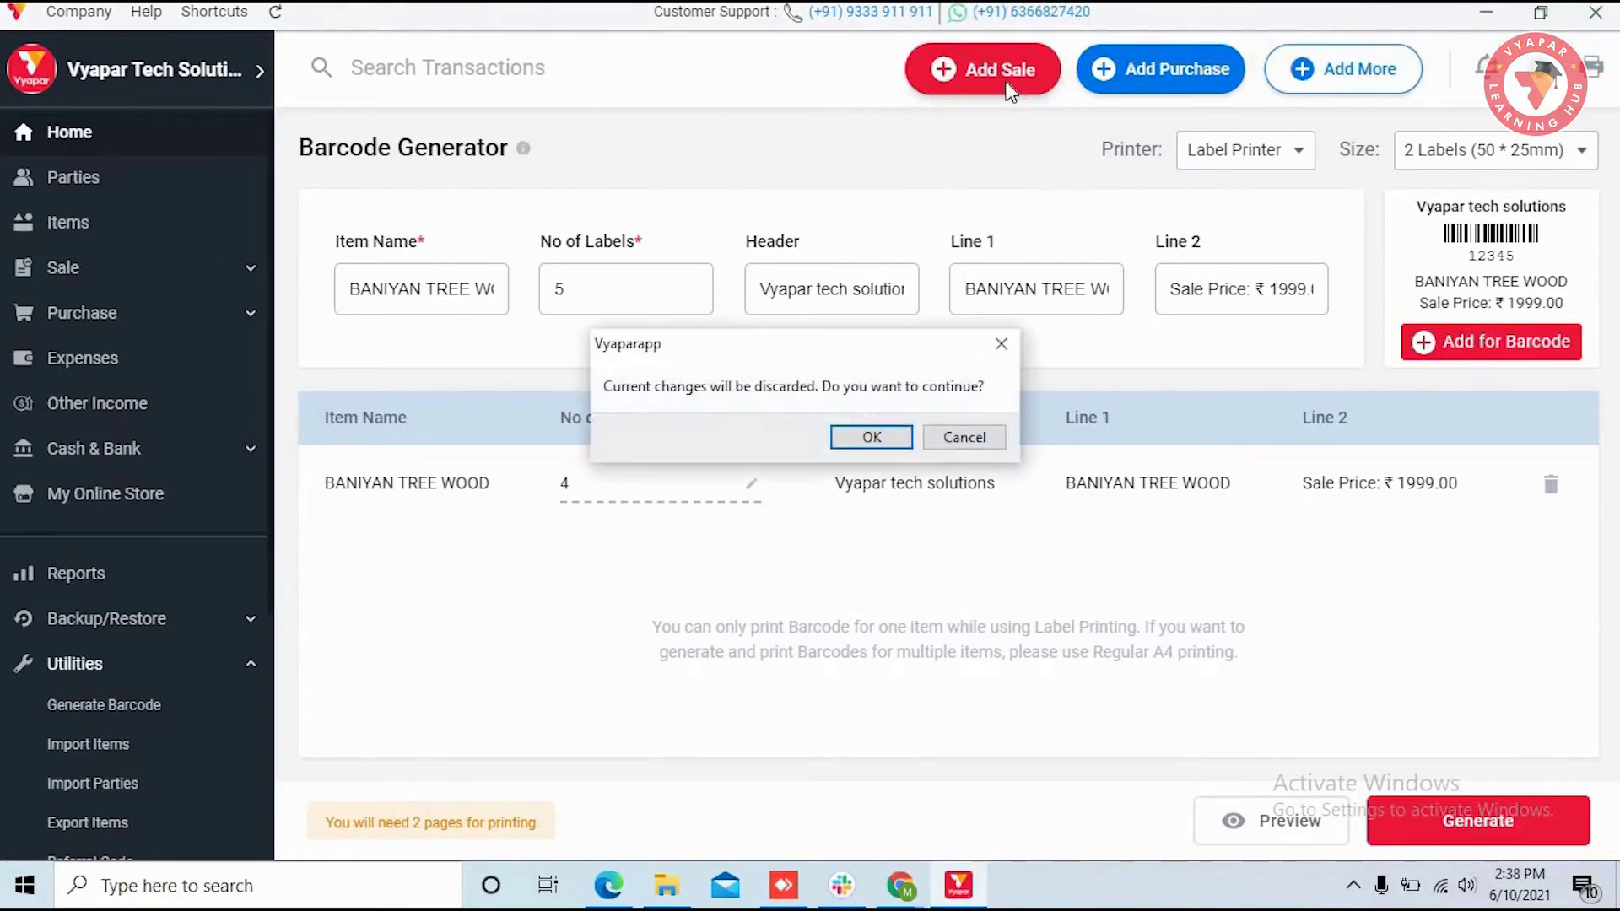
pyautogui.click(871, 437)
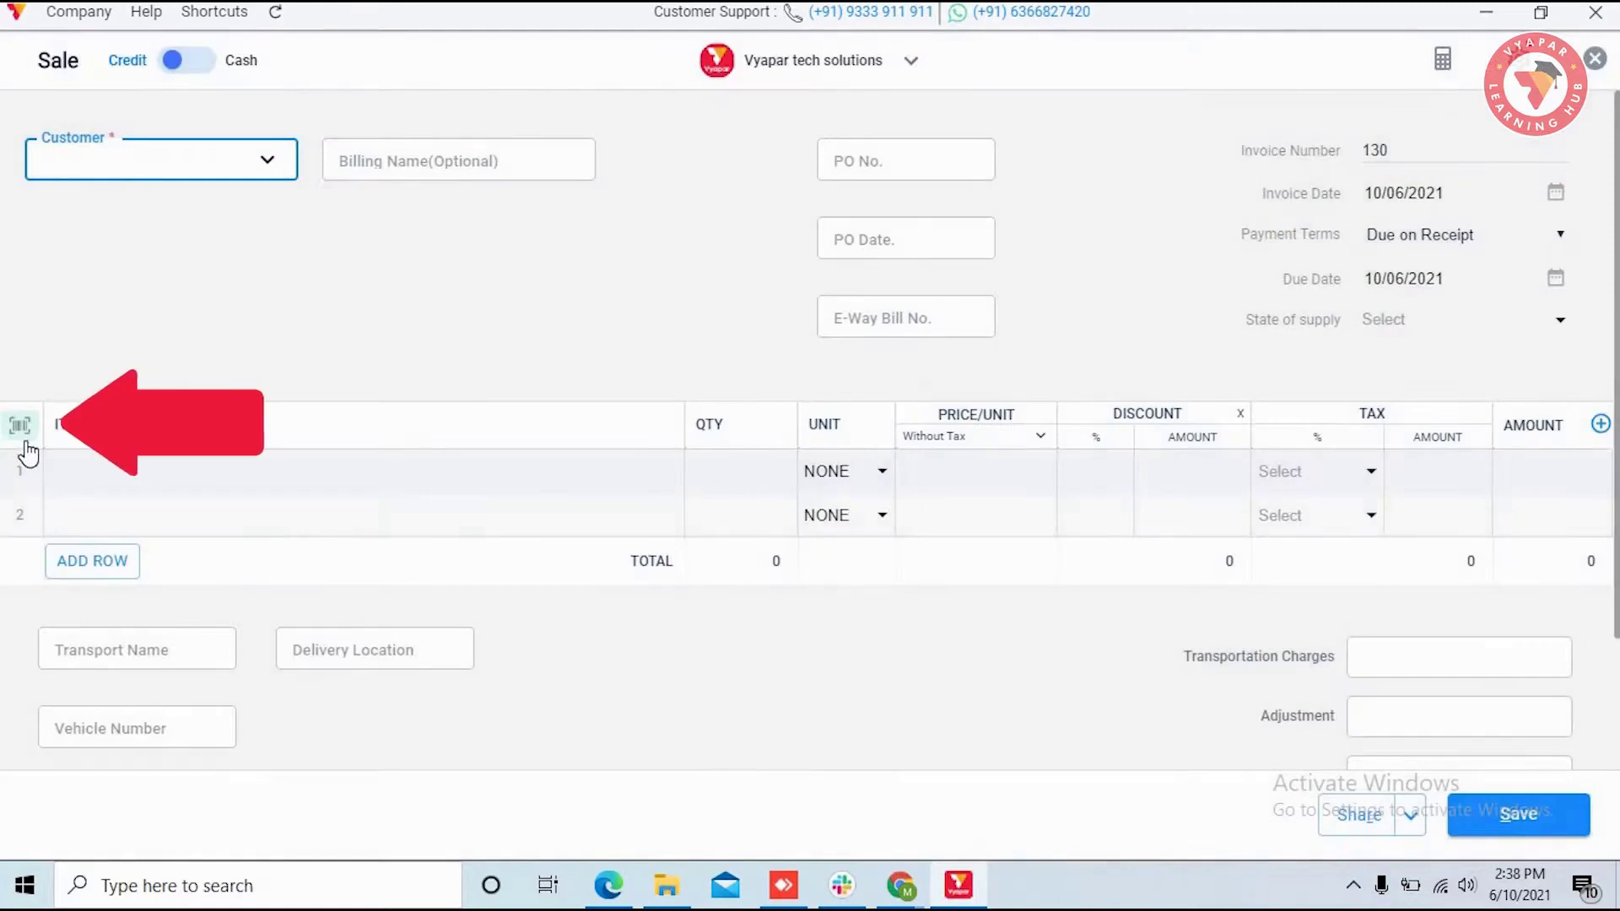
pyautogui.click(24, 441)
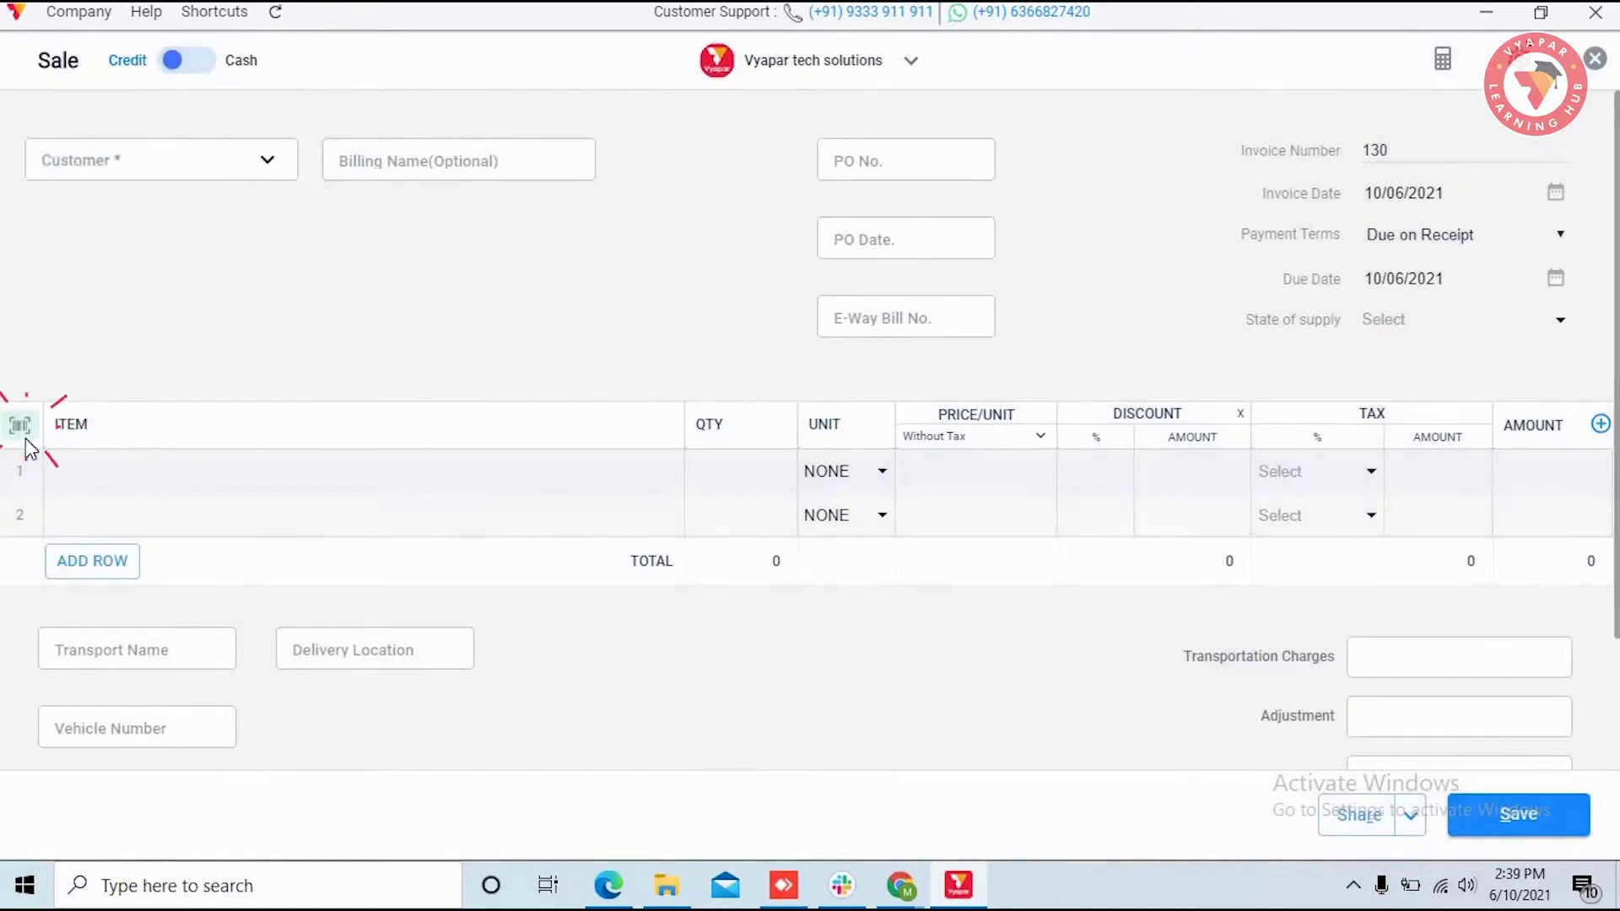